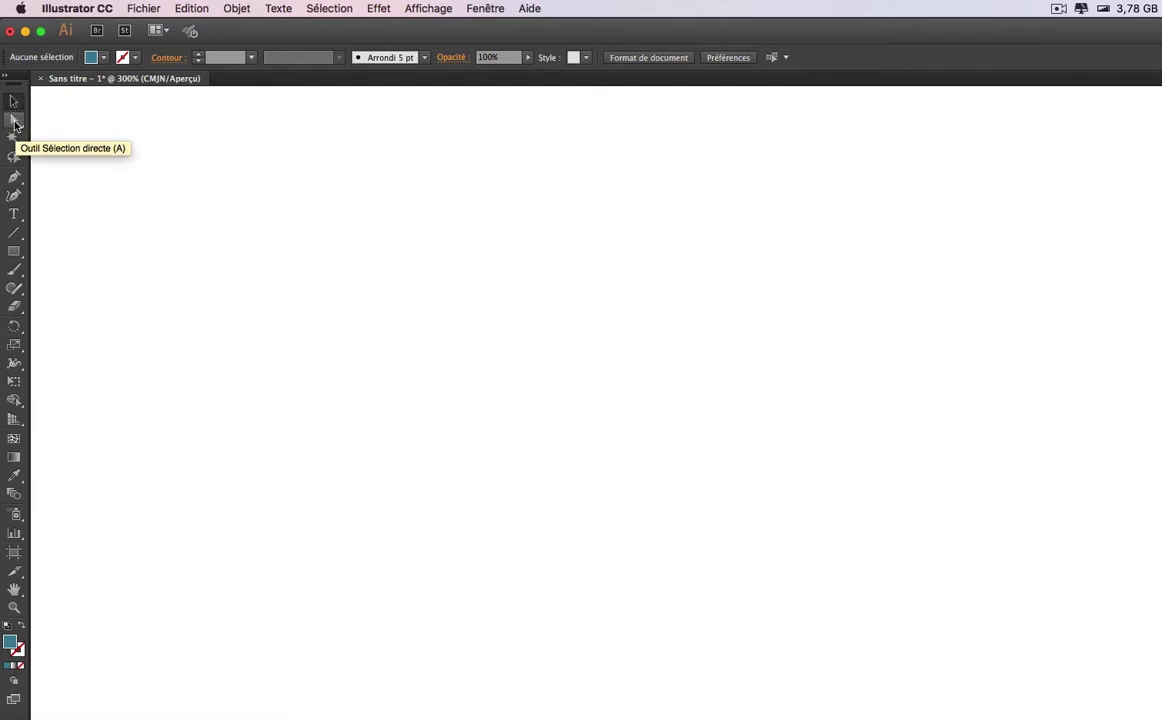
# Detach the Direct Selection tool group as a floating panel and place it just beneath the document tab.
pyautogui.click(15, 123)
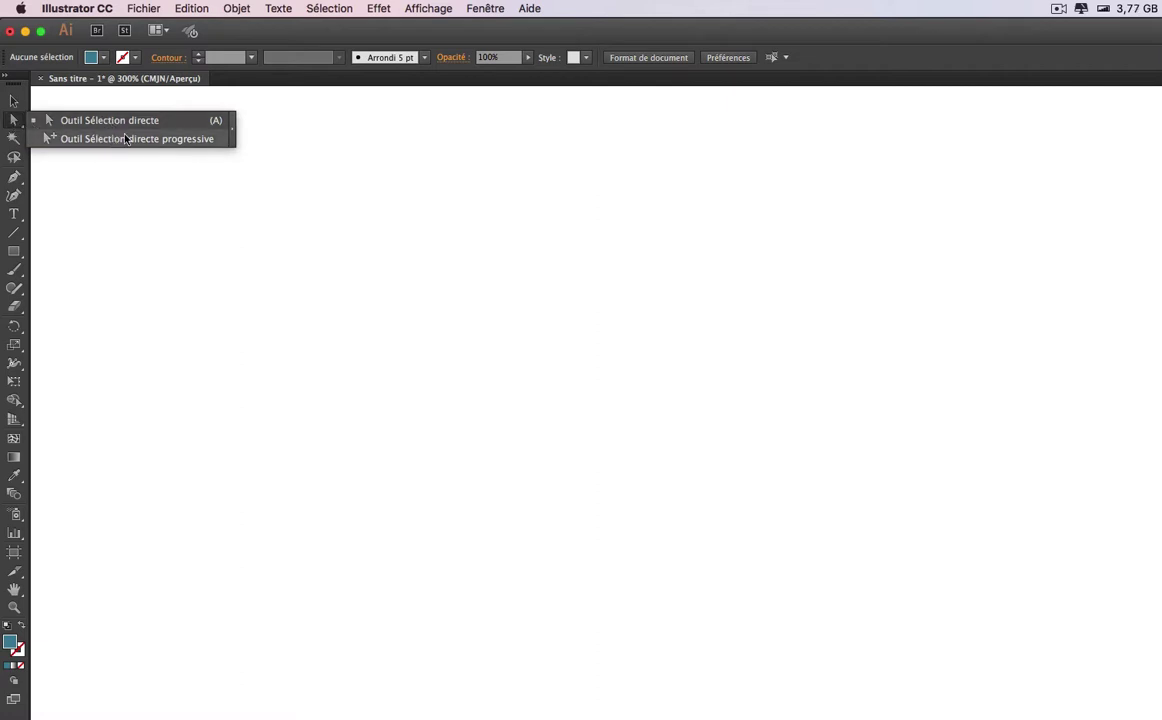
pyautogui.click(234, 128)
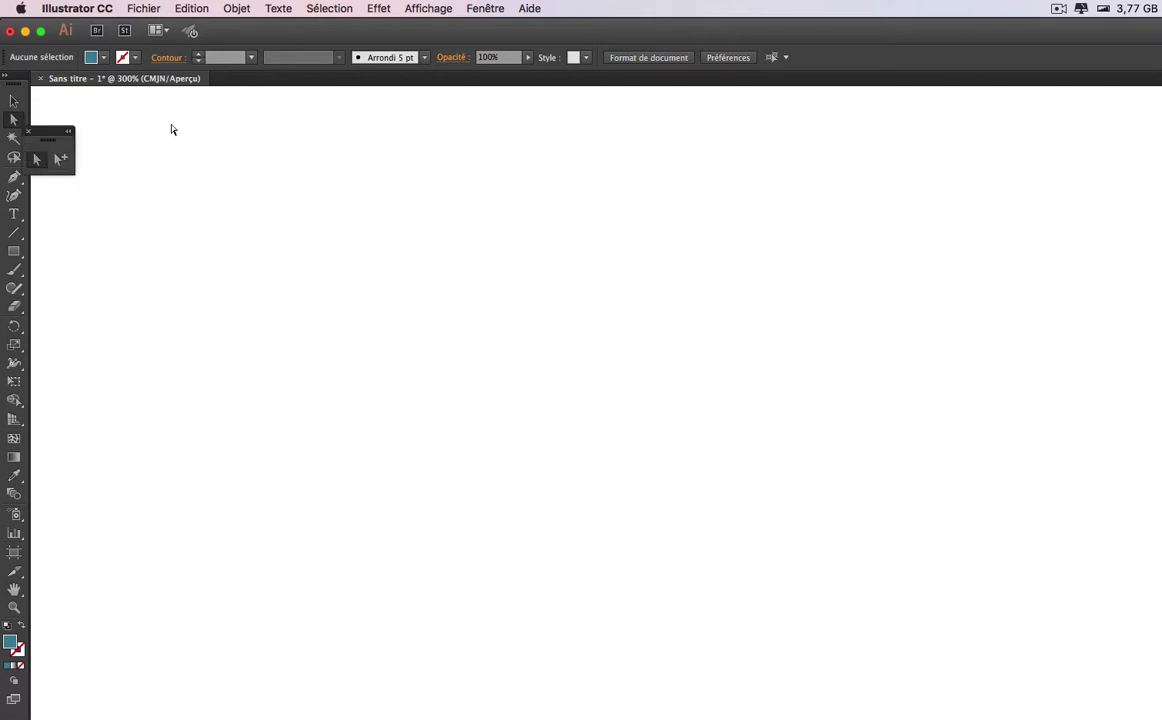
pyautogui.moveTo(48, 131); pyautogui.dragTo(151, 95)
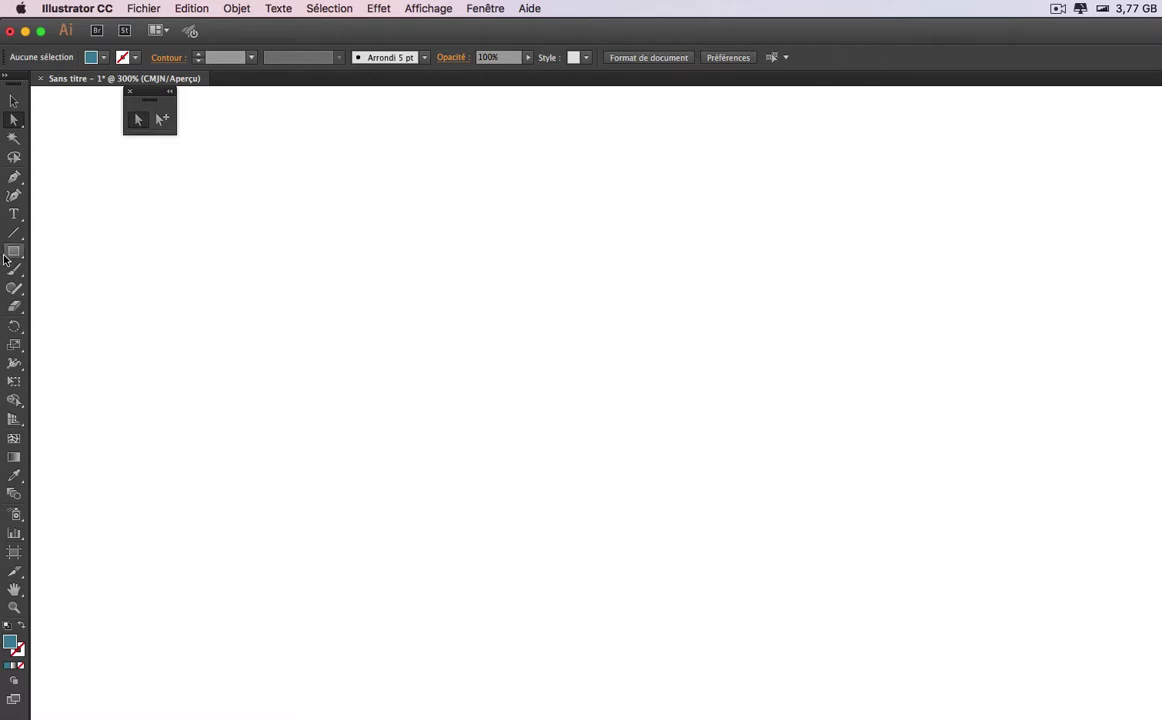
# Draw a teal rectangle about 47 mm wide and 27 mm high on the artboard and deselect it.
pyautogui.click(10, 253)
pyautogui.moveTo(336, 256); pyautogui.dragTo(645, 434)
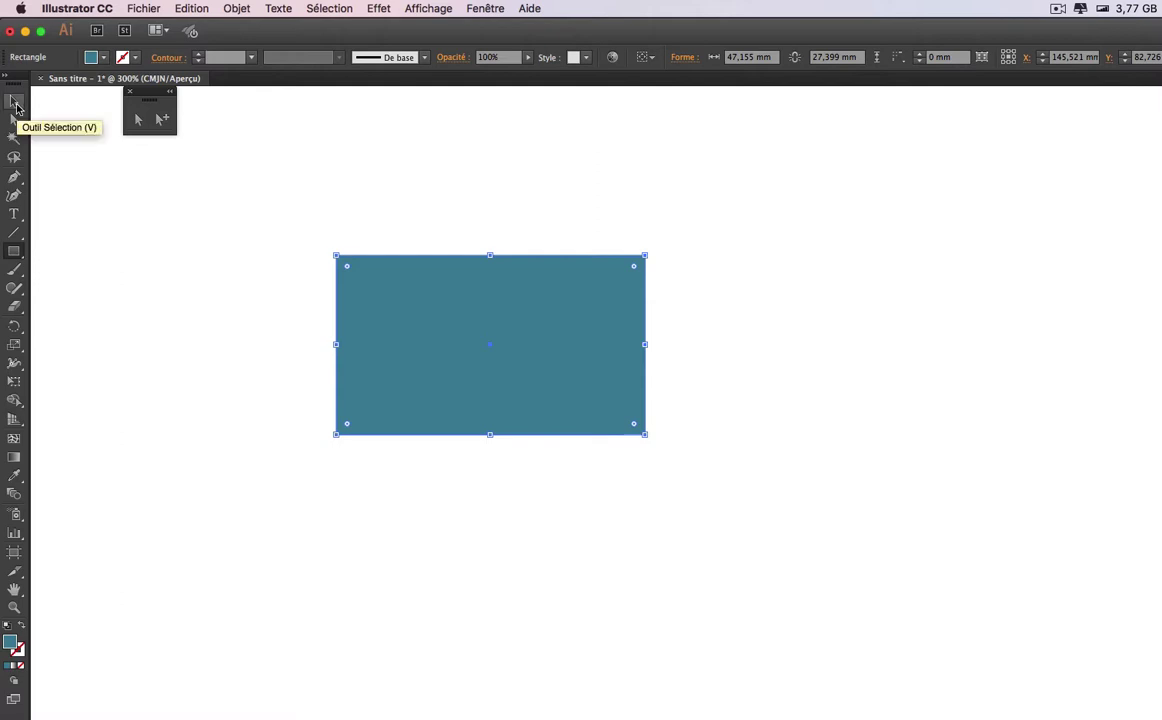
pyautogui.click(16, 107)
pyautogui.click(301, 246)
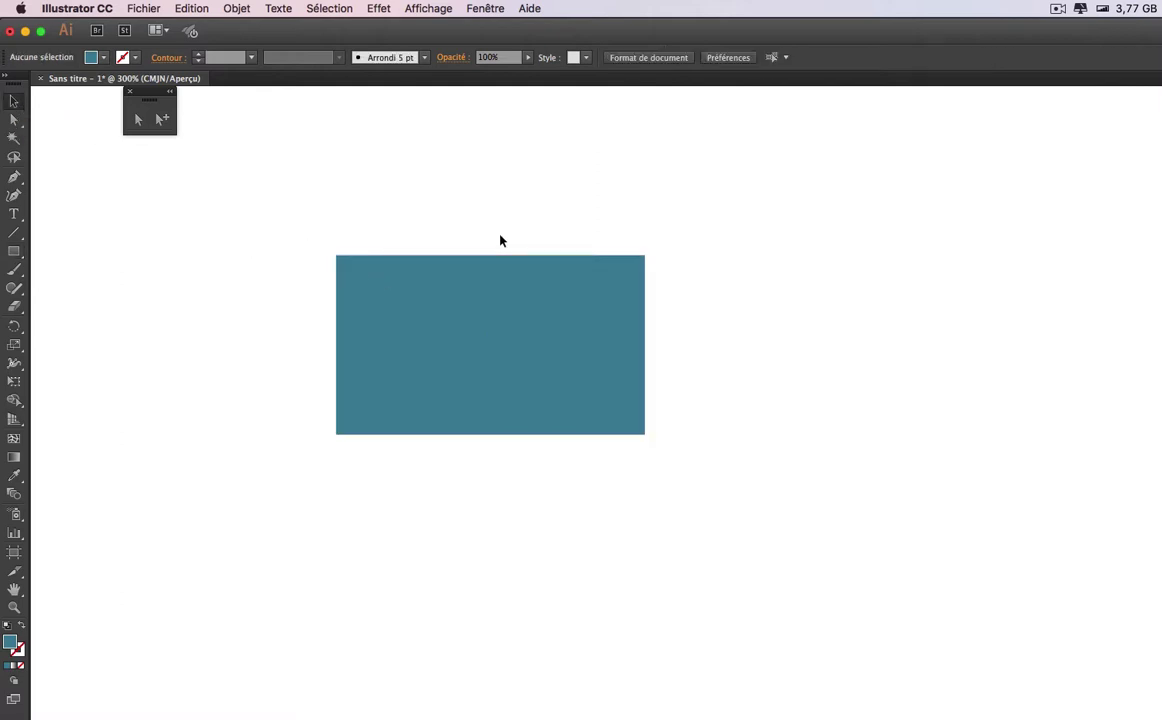
# Resize the rectangle by its bounding box handles to about 75 mm wide and 39 mm high.
pyautogui.click(499, 268)
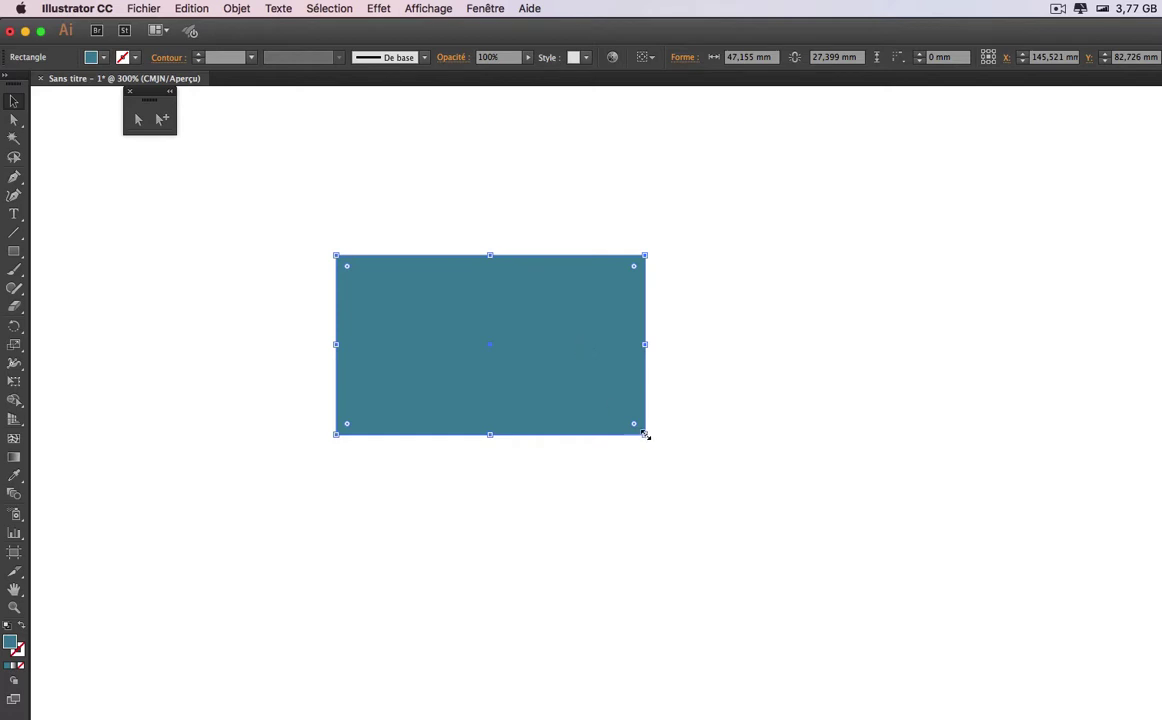
pyautogui.moveTo(646, 435); pyautogui.dragTo(825, 367)
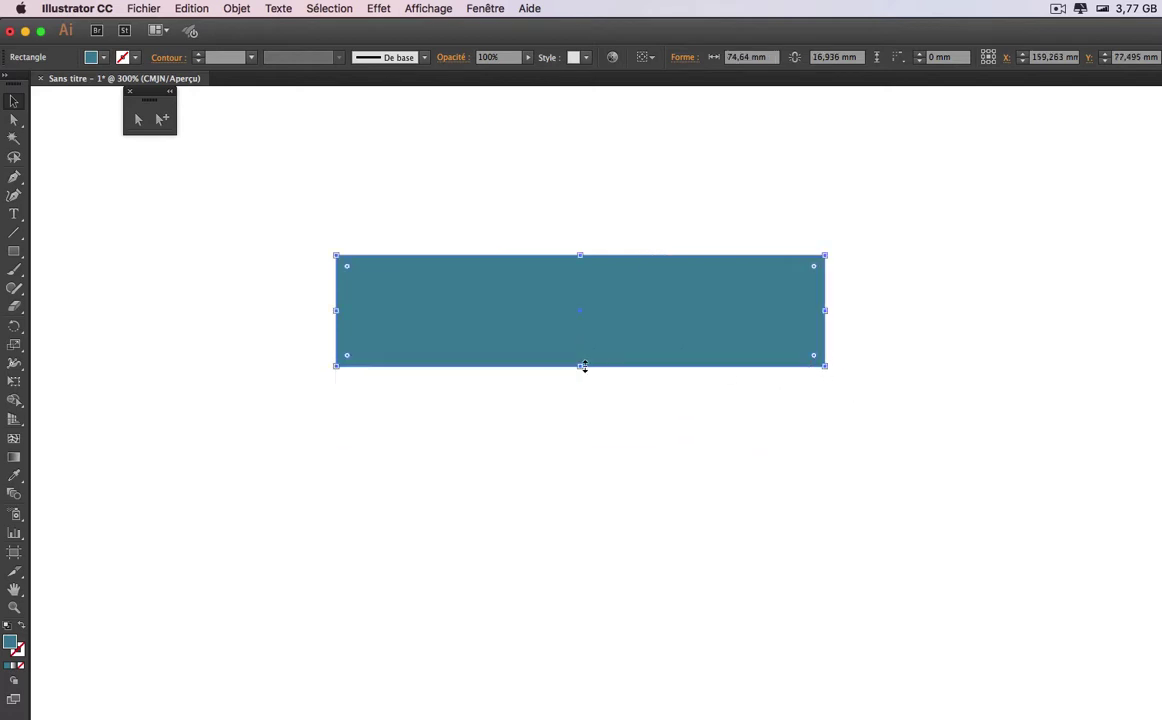
pyautogui.moveTo(582, 366); pyautogui.dragTo(565, 510)
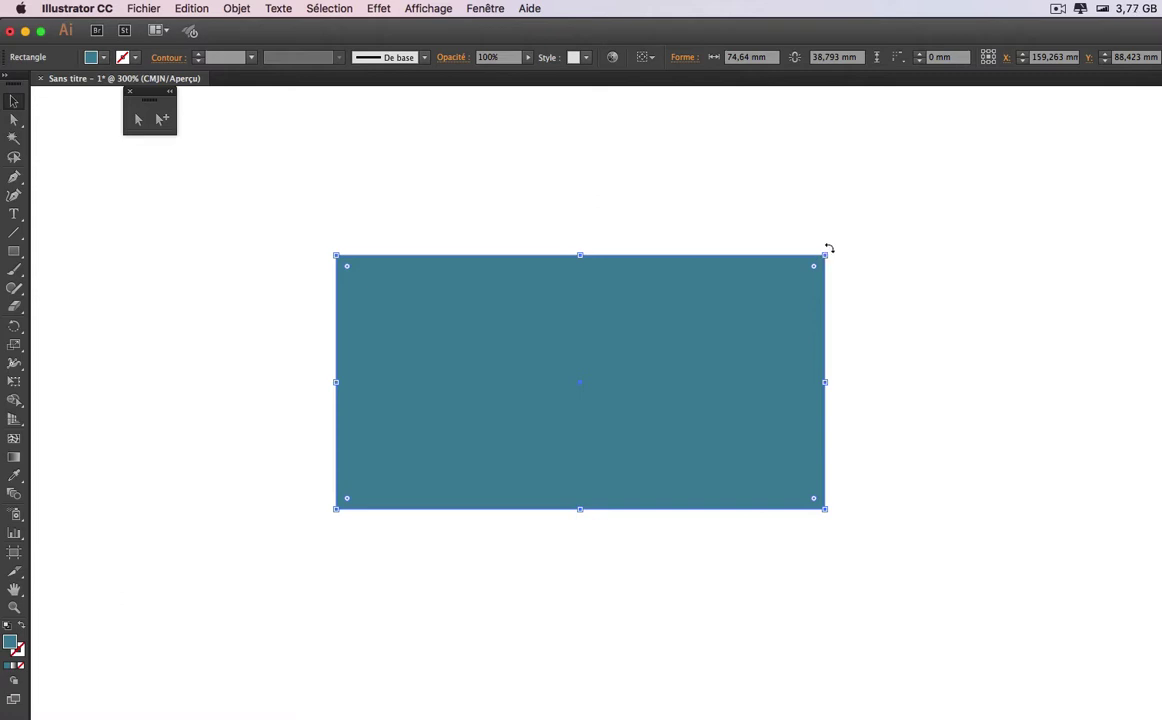
# Try rotating the rectangle counterclockwise by its upper-right corner, and undo the rotation.
pyautogui.moveTo(829, 248); pyautogui.dragTo(693, 163)
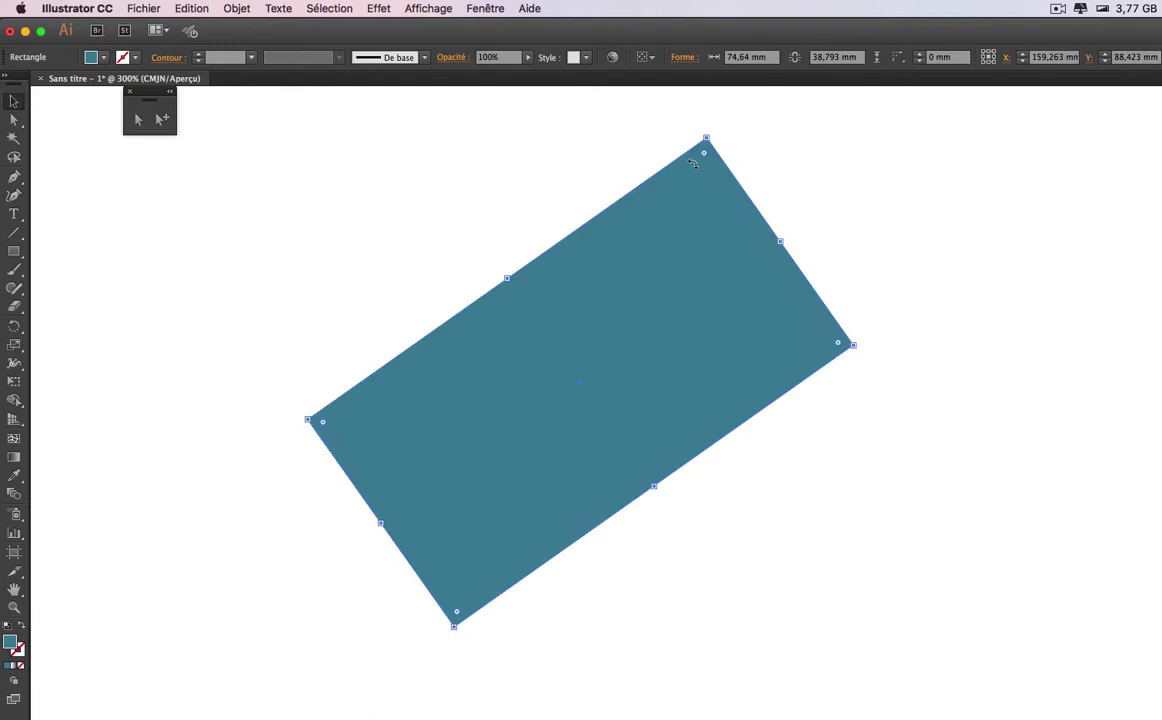
pyautogui.click(947, 312)
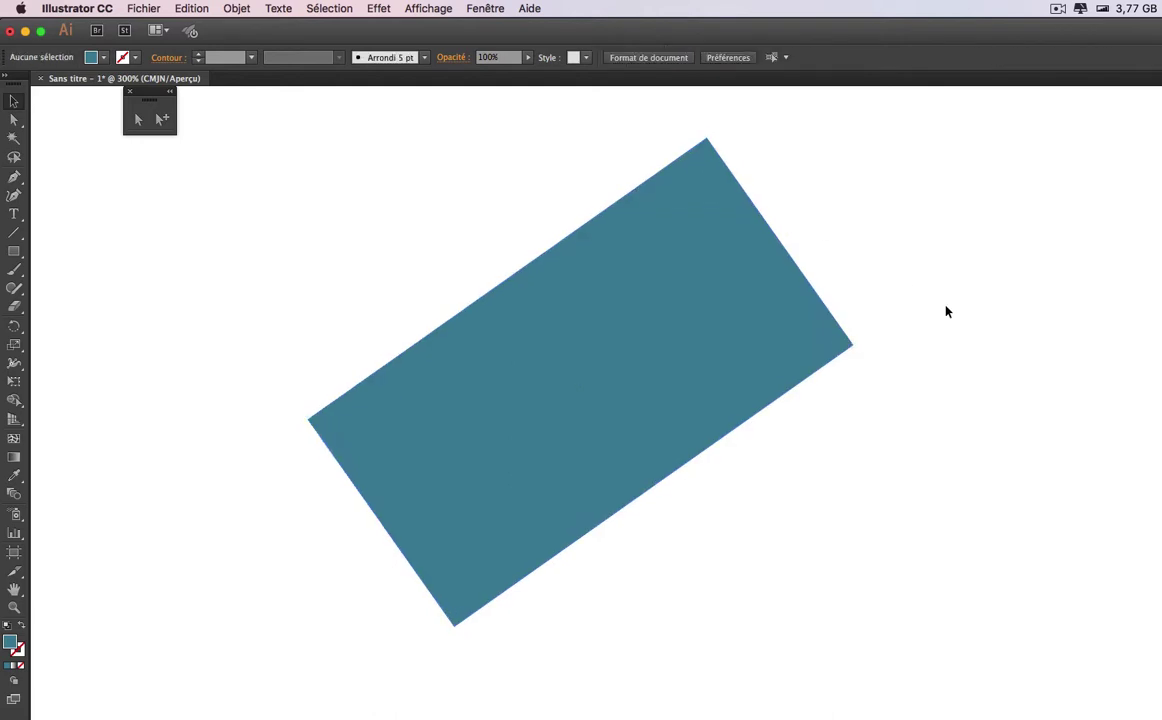
pyautogui.press('super+z')
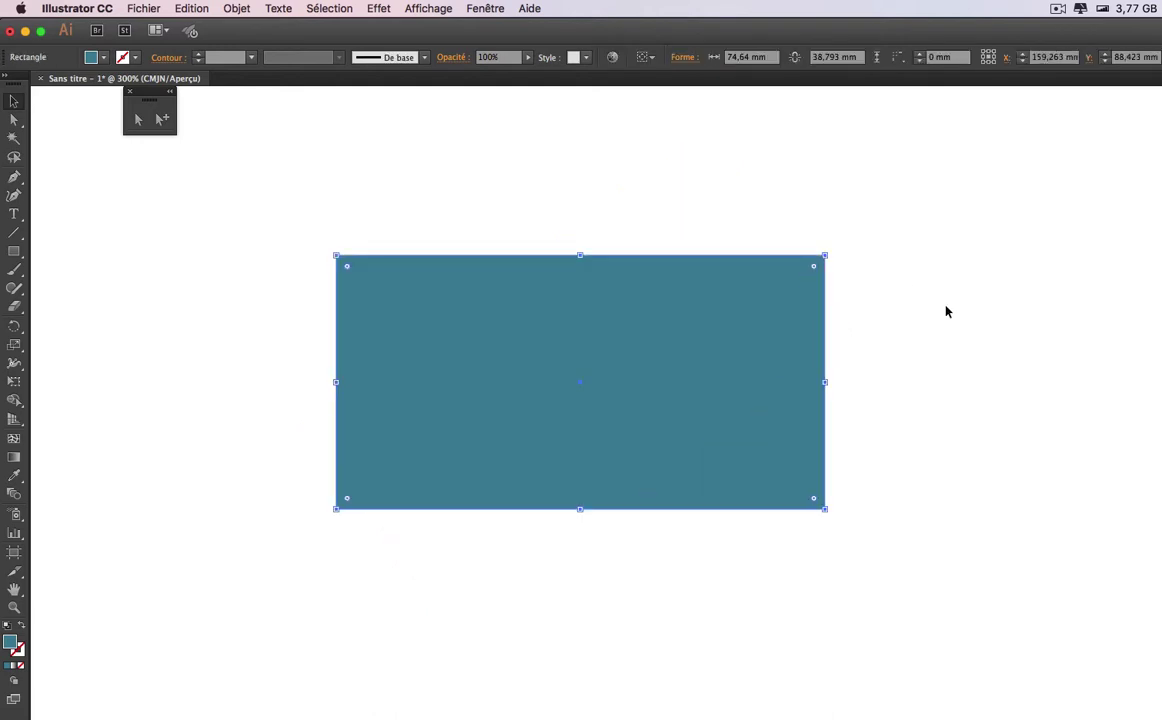
# Select the rectangle by its fill and by its edge with the Selection tool, deselecting it each time.
pyautogui.click(947, 312)
pyautogui.click(791, 316)
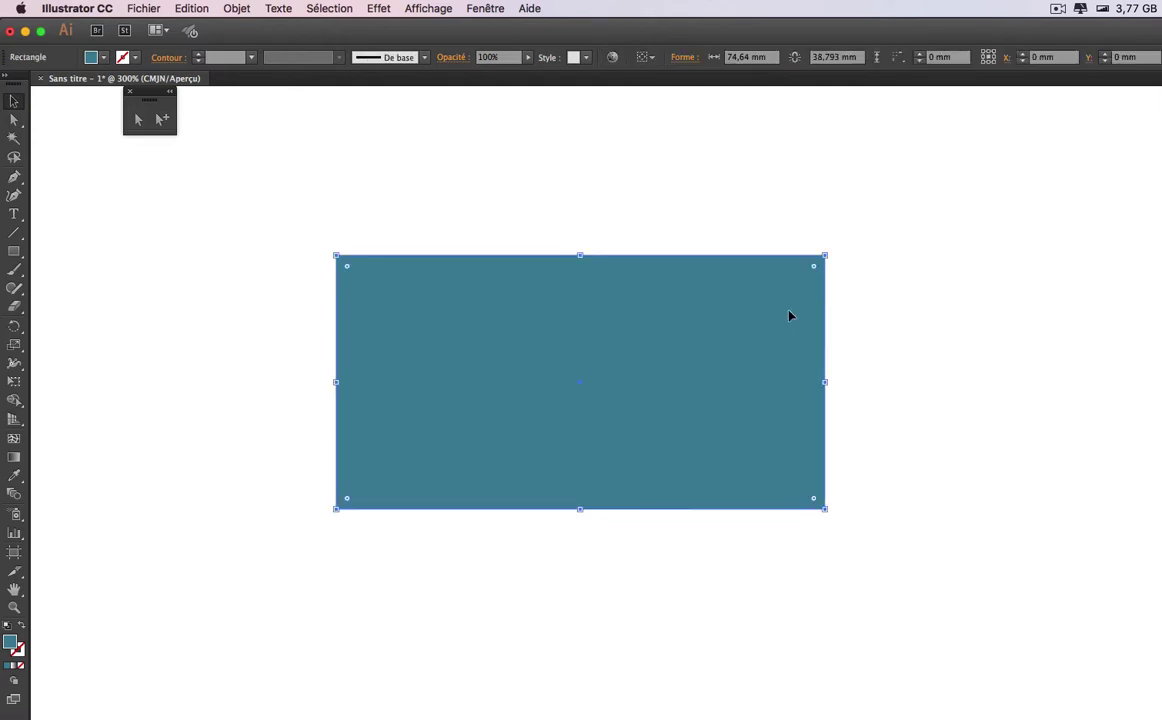
pyautogui.click(750, 248)
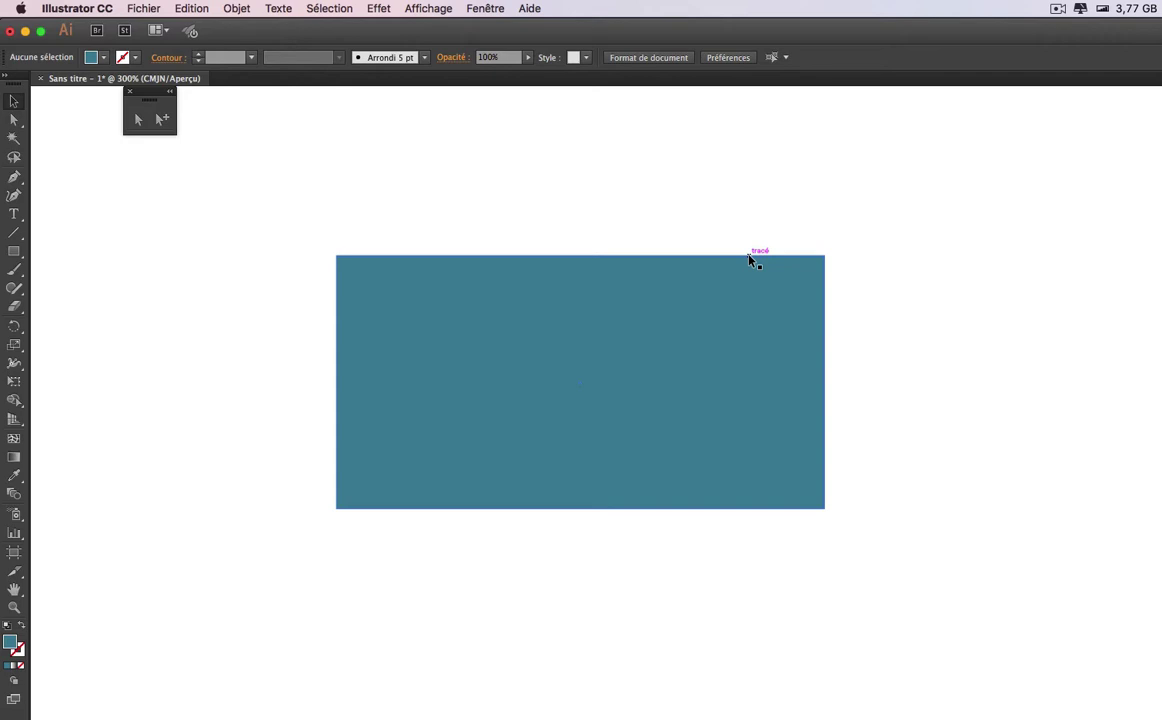
pyautogui.click(750, 260)
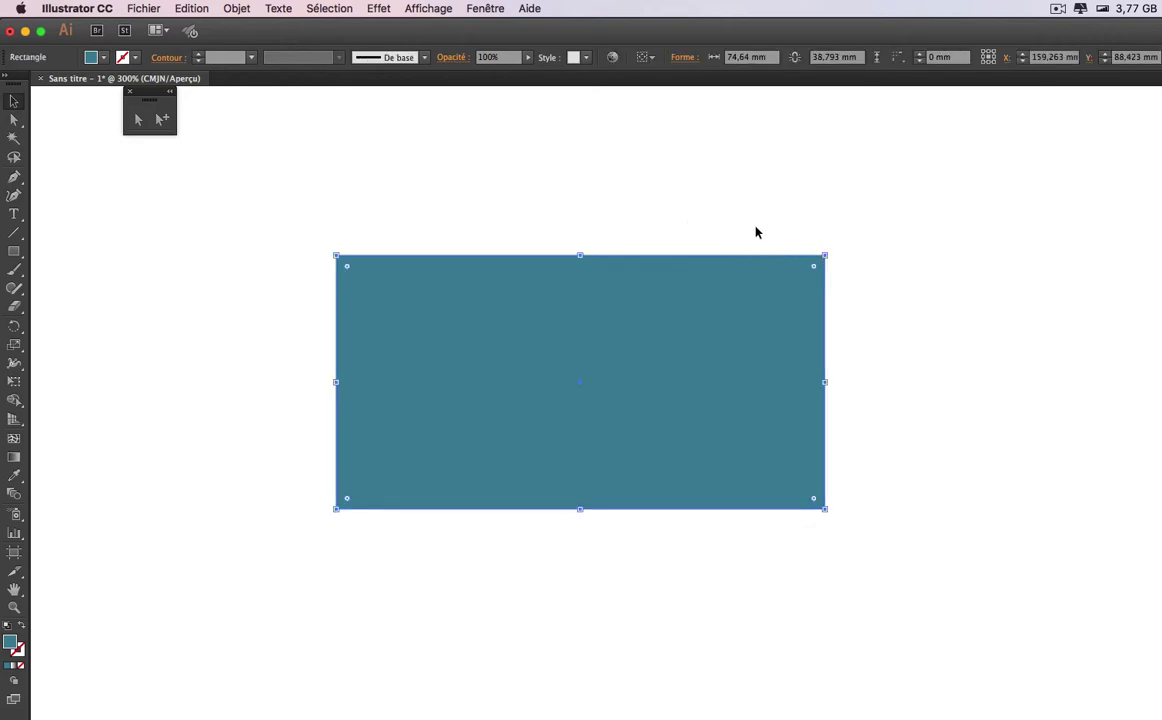
pyautogui.click(968, 243)
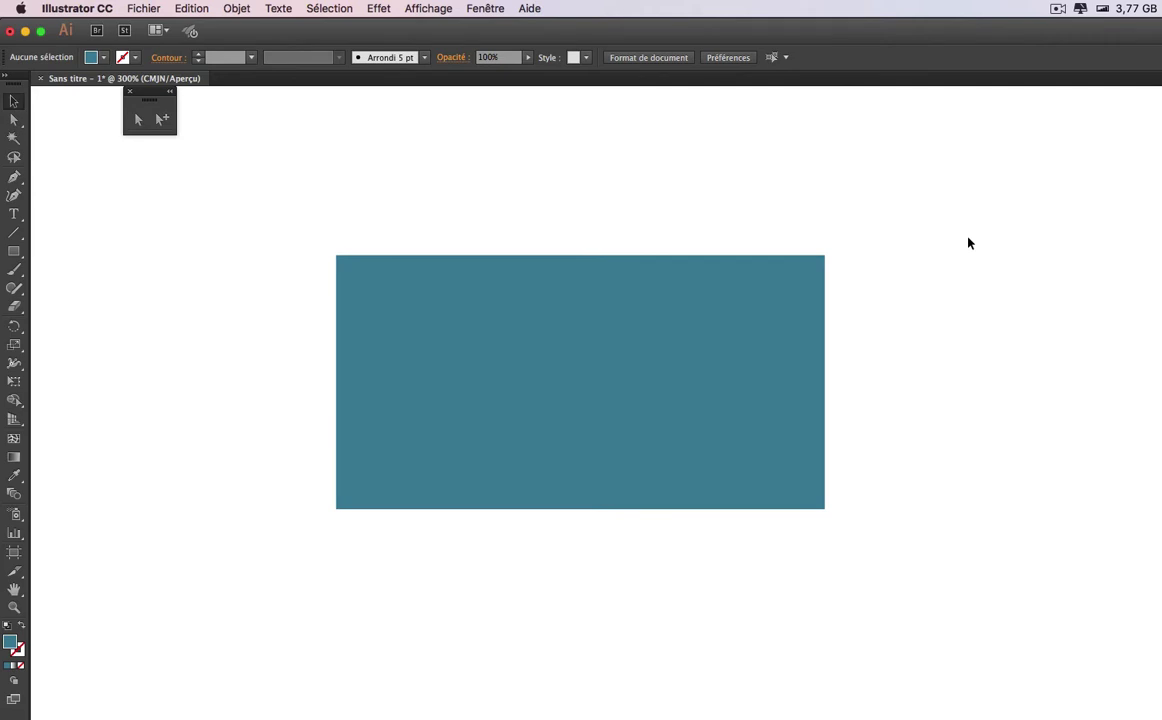
pyautogui.click(628, 360)
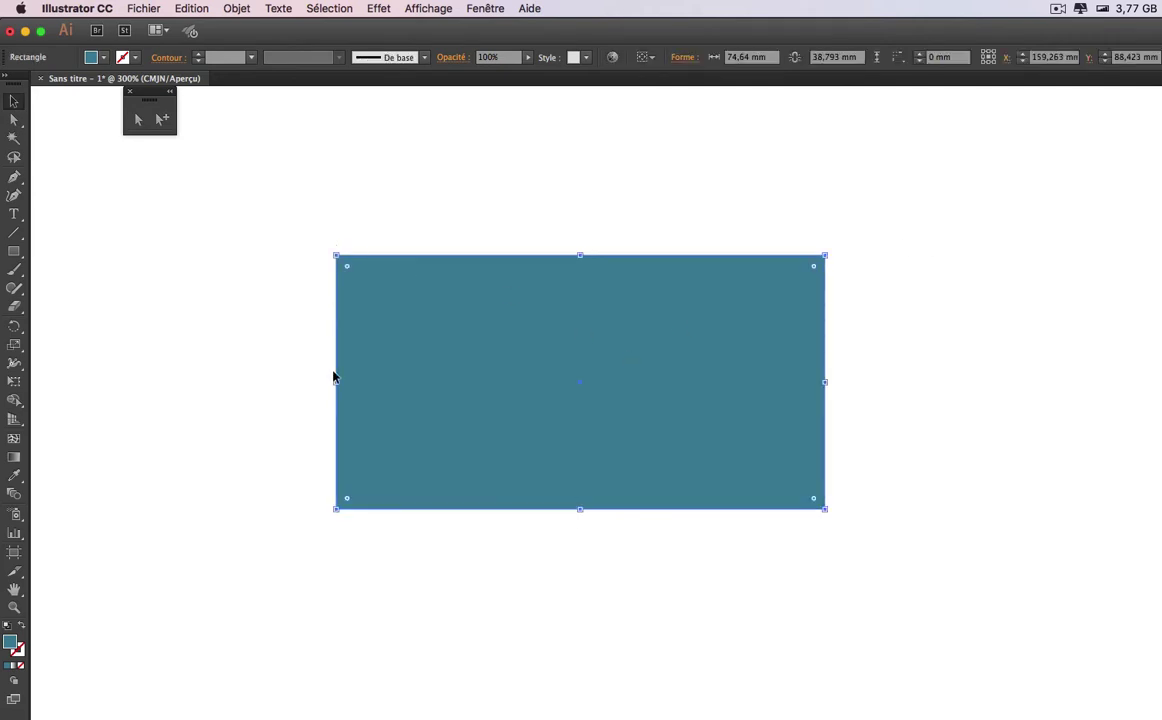
pyautogui.click(926, 332)
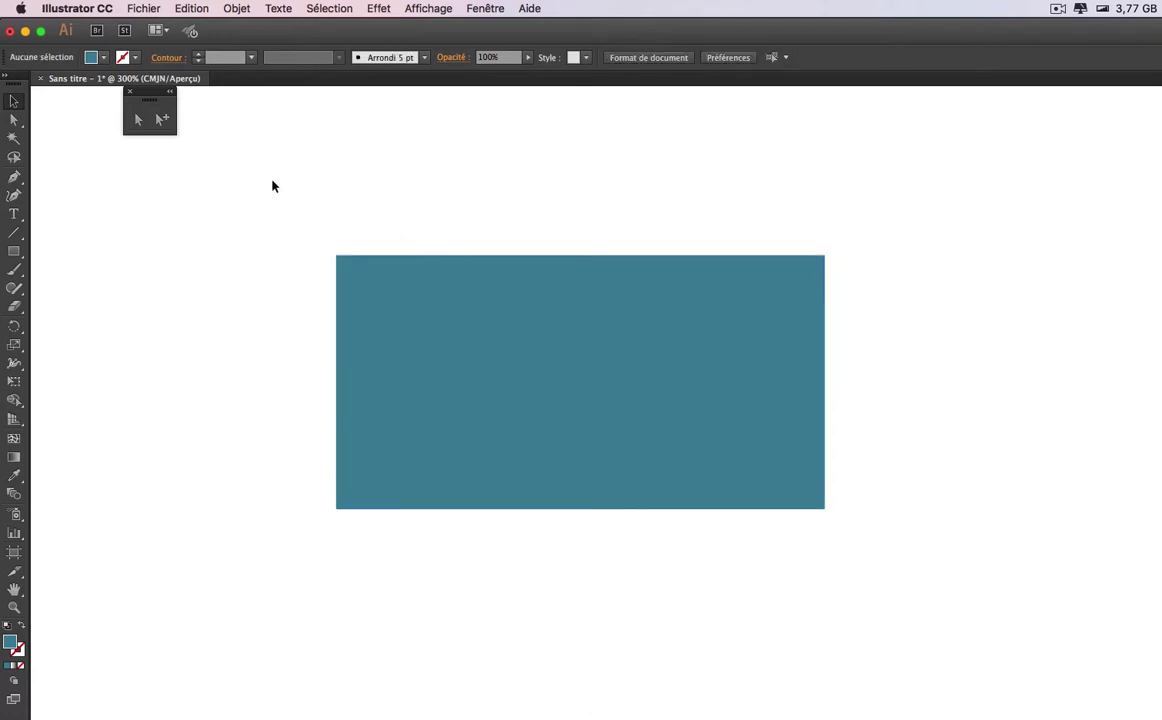
# Select the rectangle with a marquee drawn around the whole shape, and deselect it.
pyautogui.moveTo(272, 182); pyautogui.dragTo(896, 573)
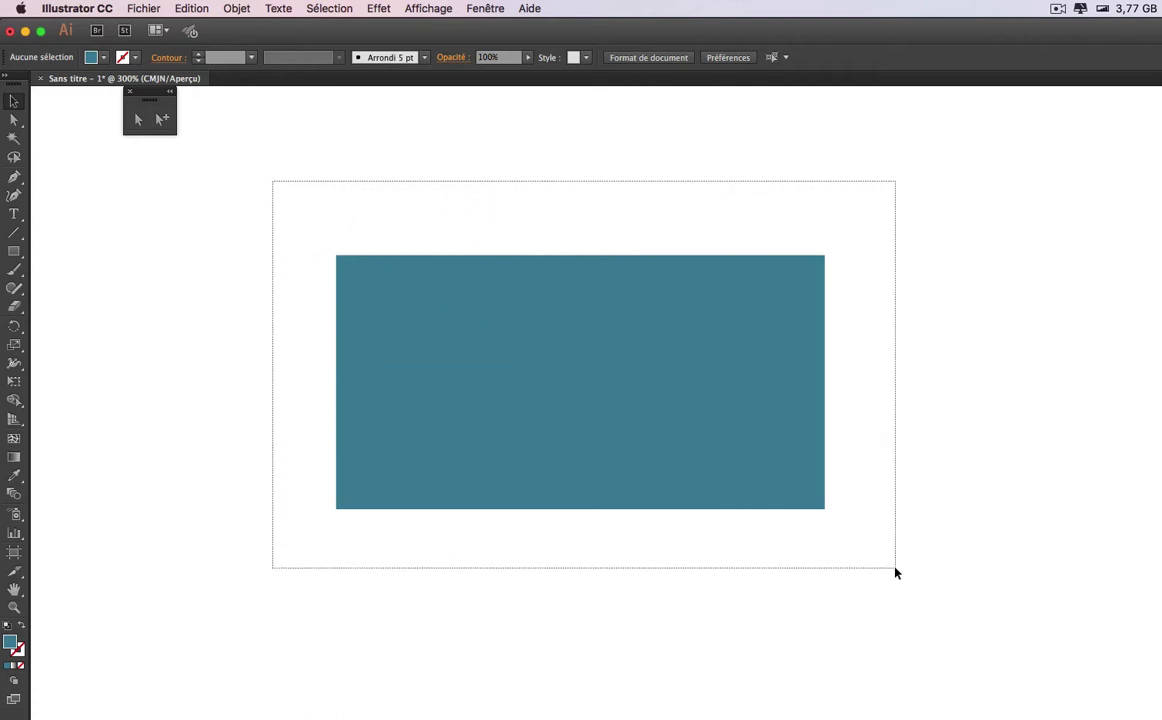
pyautogui.moveTo(896, 573); pyautogui.dragTo(896, 573)
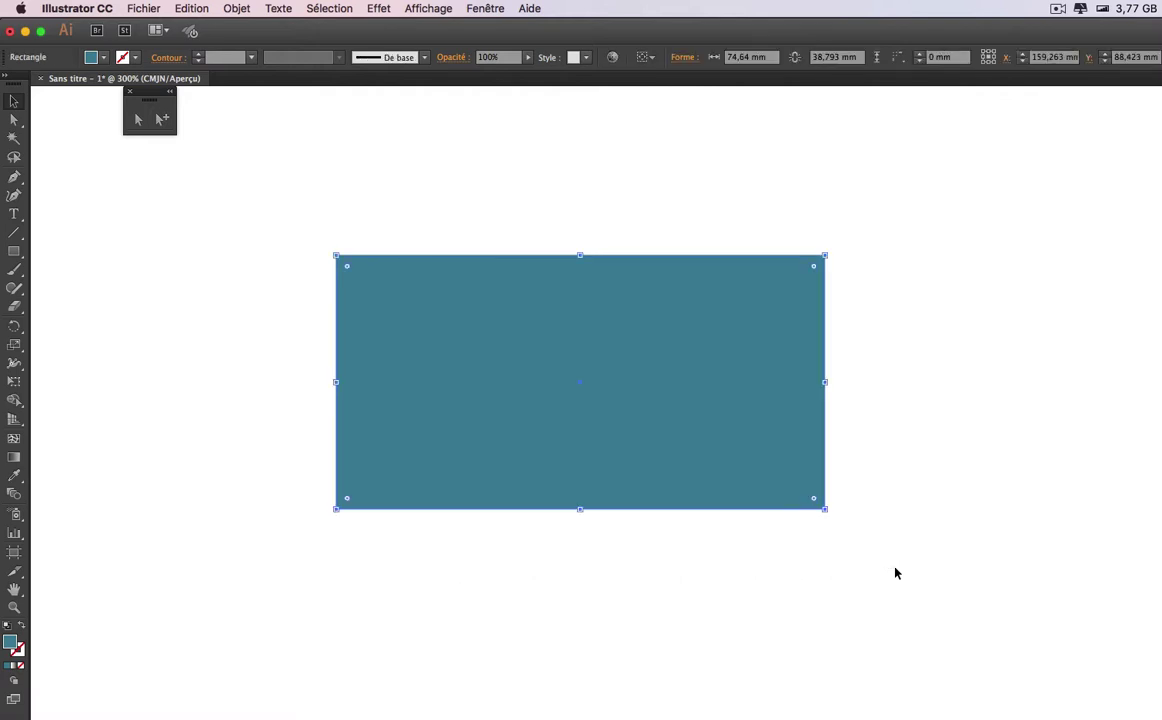
pyautogui.click(148, 187)
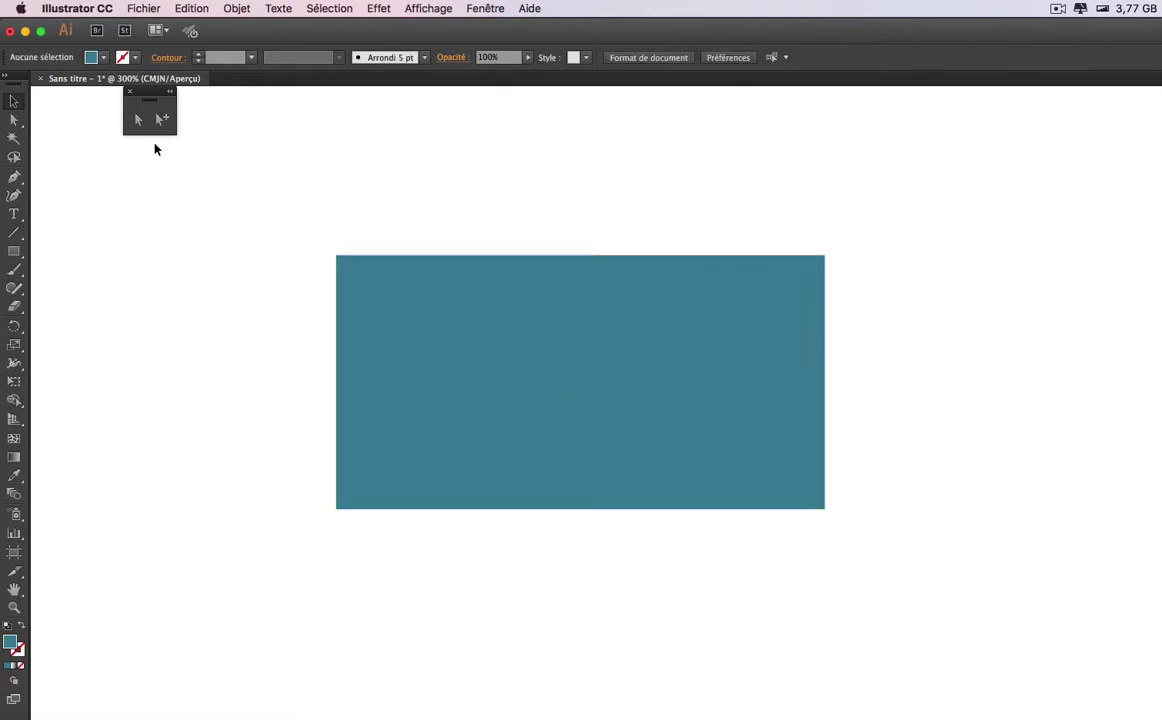
# Select the rectangle with the Direct Selection tool and with the Selection tool to compare their handles, ending with Direct Selection and nothing selected.
pyautogui.click(15, 122)
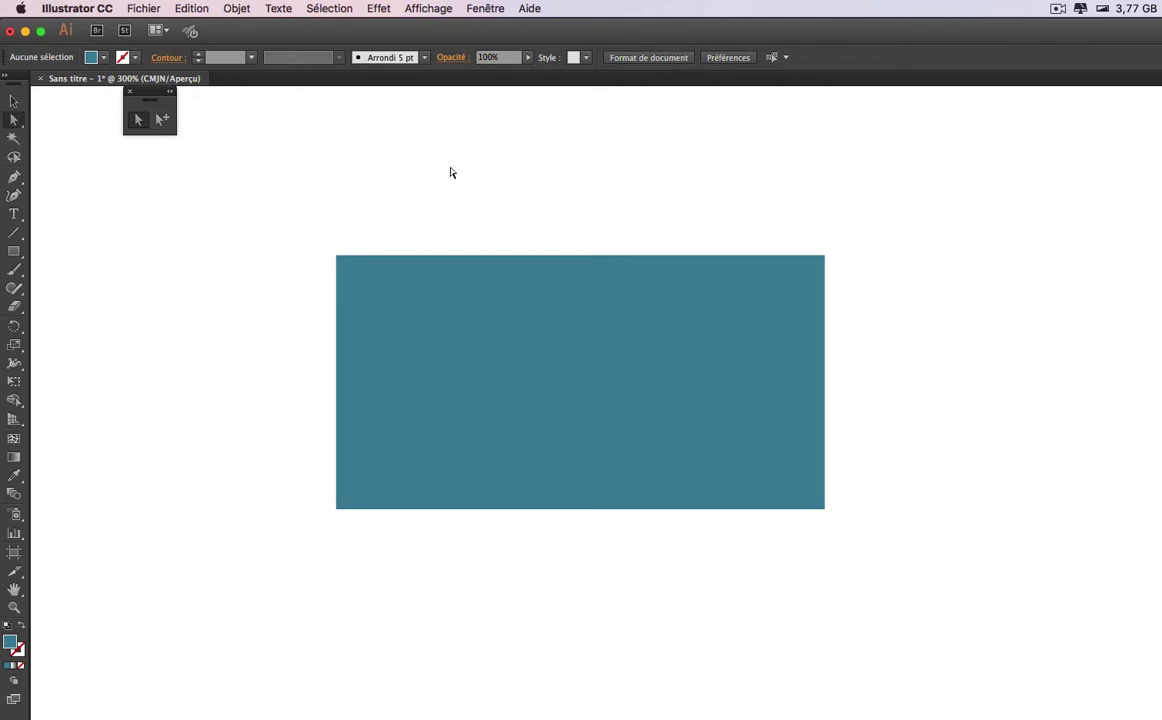
pyautogui.click(505, 332)
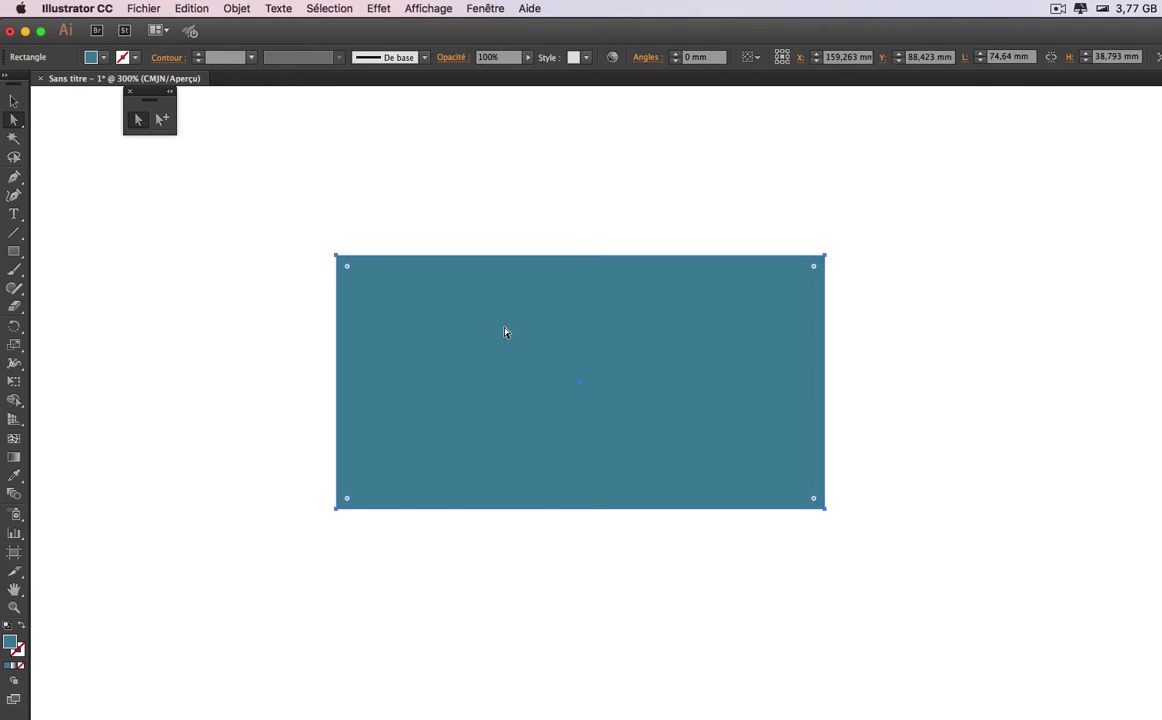
pyautogui.click(285, 257)
pyautogui.click(14, 101)
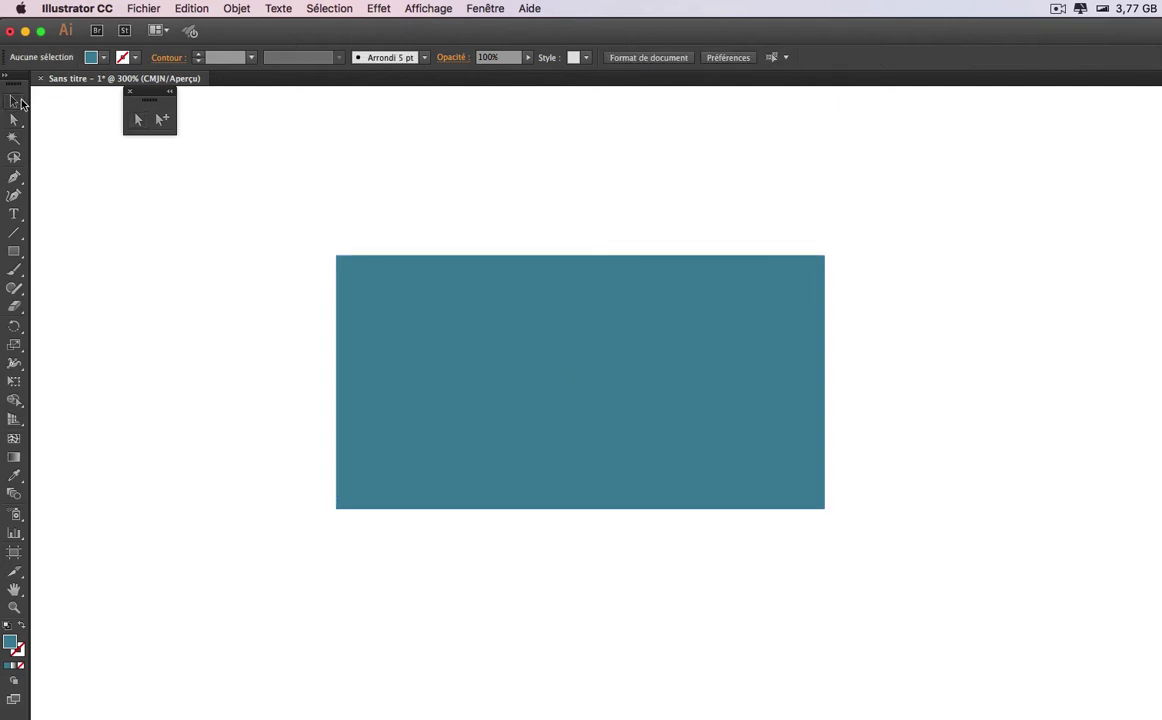
pyautogui.click(460, 301)
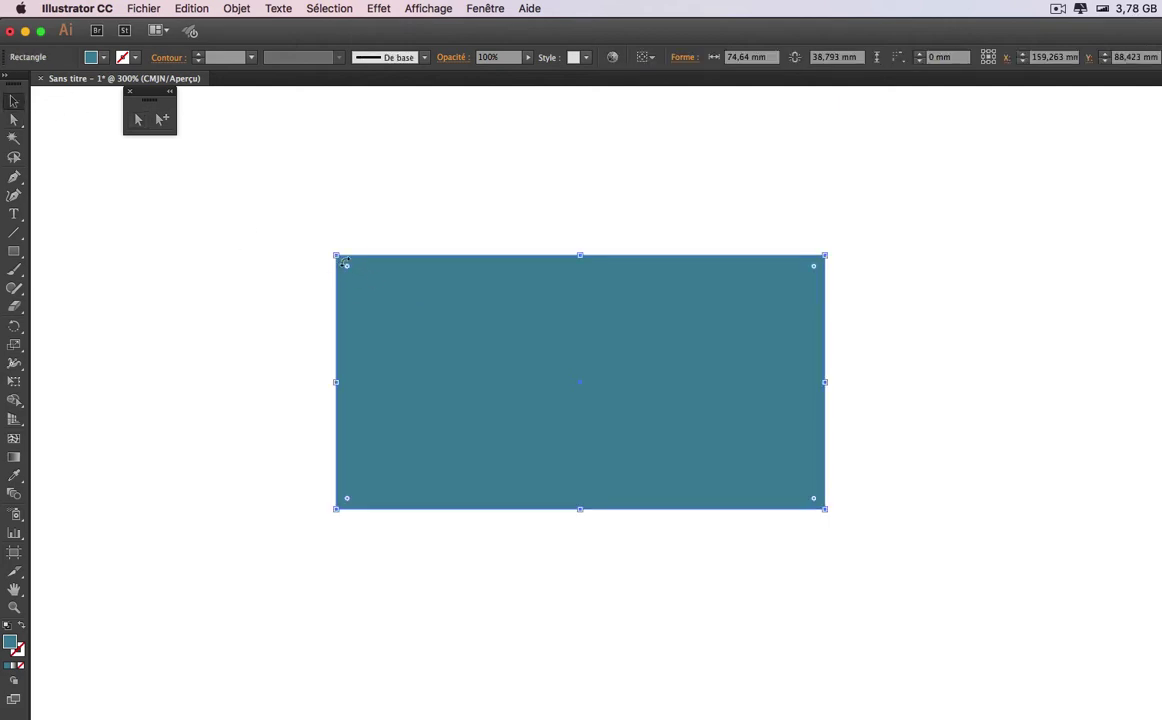
pyautogui.click(14, 119)
pyautogui.click(400, 236)
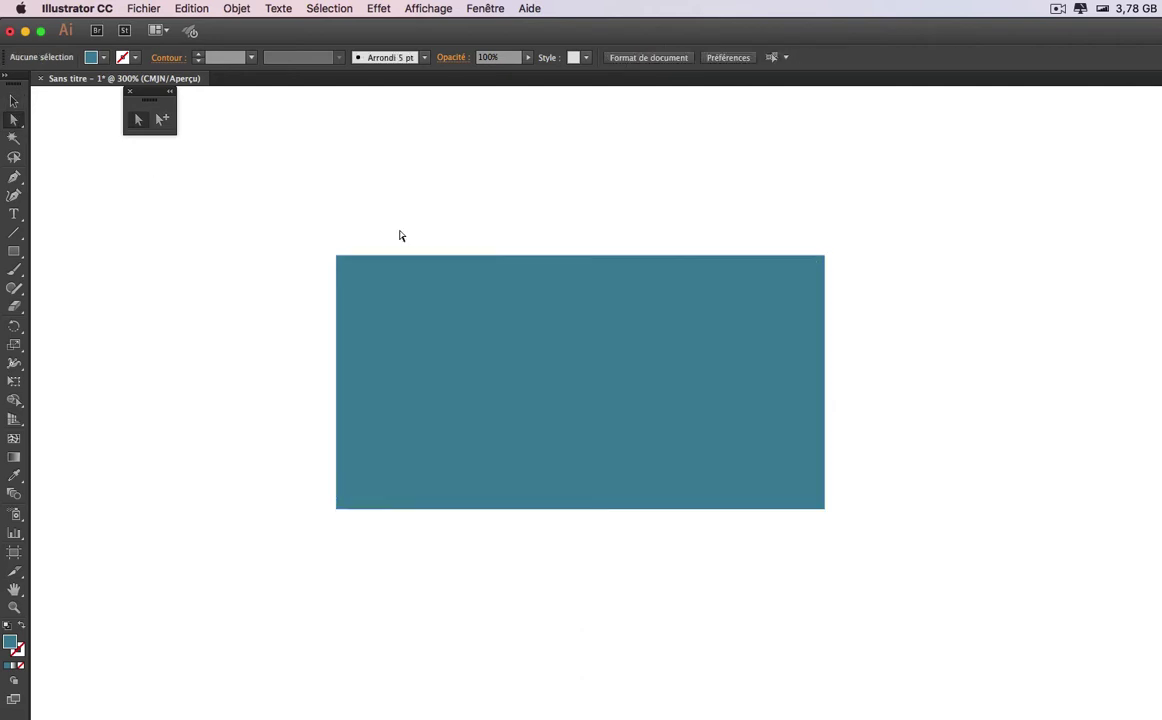
# Move the whole rectangle down and right with Direct Selection, its upper-left corner at about X 137.7 mm, Y 81.5 mm, and deselect it.
pyautogui.click(425, 265)
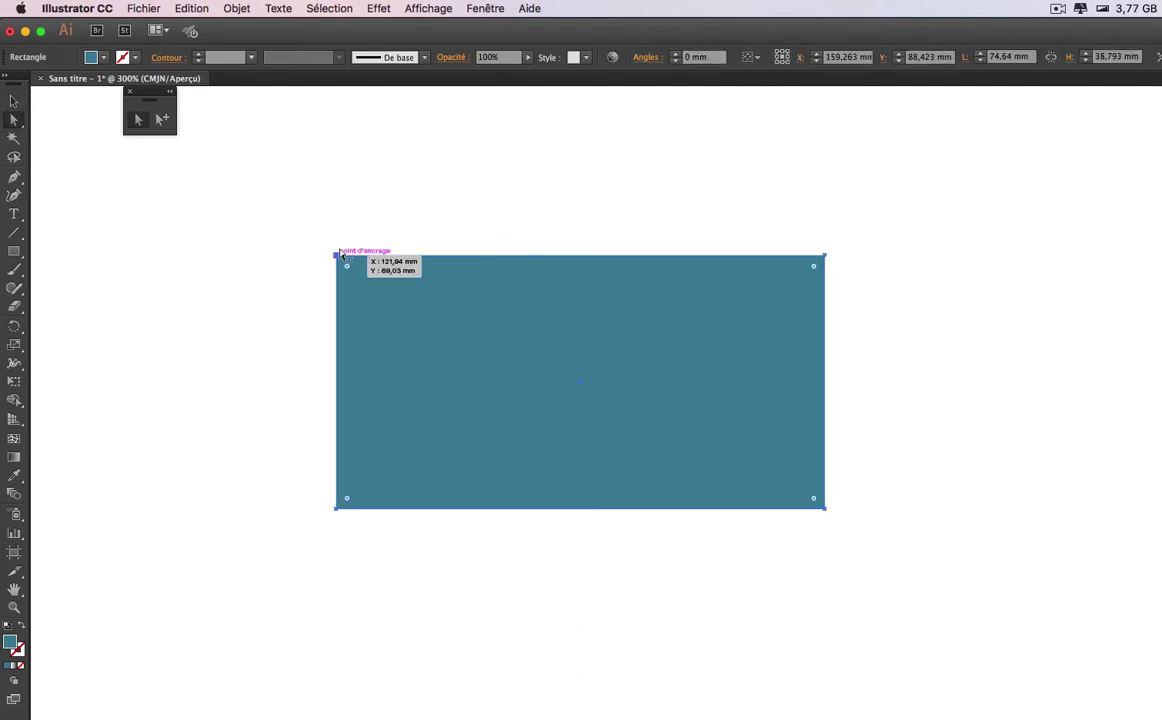
pyautogui.moveTo(538, 330); pyautogui.dragTo(641, 412)
pyautogui.click(644, 278)
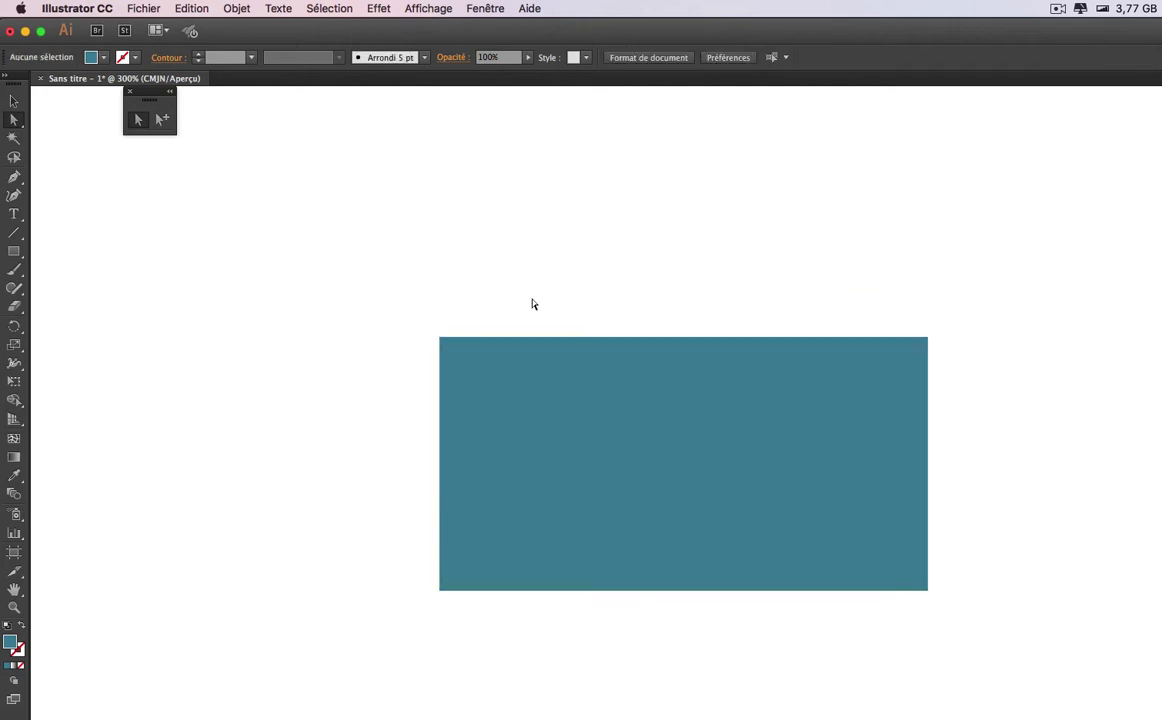
# Select only the rectangle's upper-left anchor point, move it inward to about X 163.8 mm, Y 93.6 mm, and deselect the shape.
pyautogui.moveTo(406, 308); pyautogui.dragTo(464, 358)
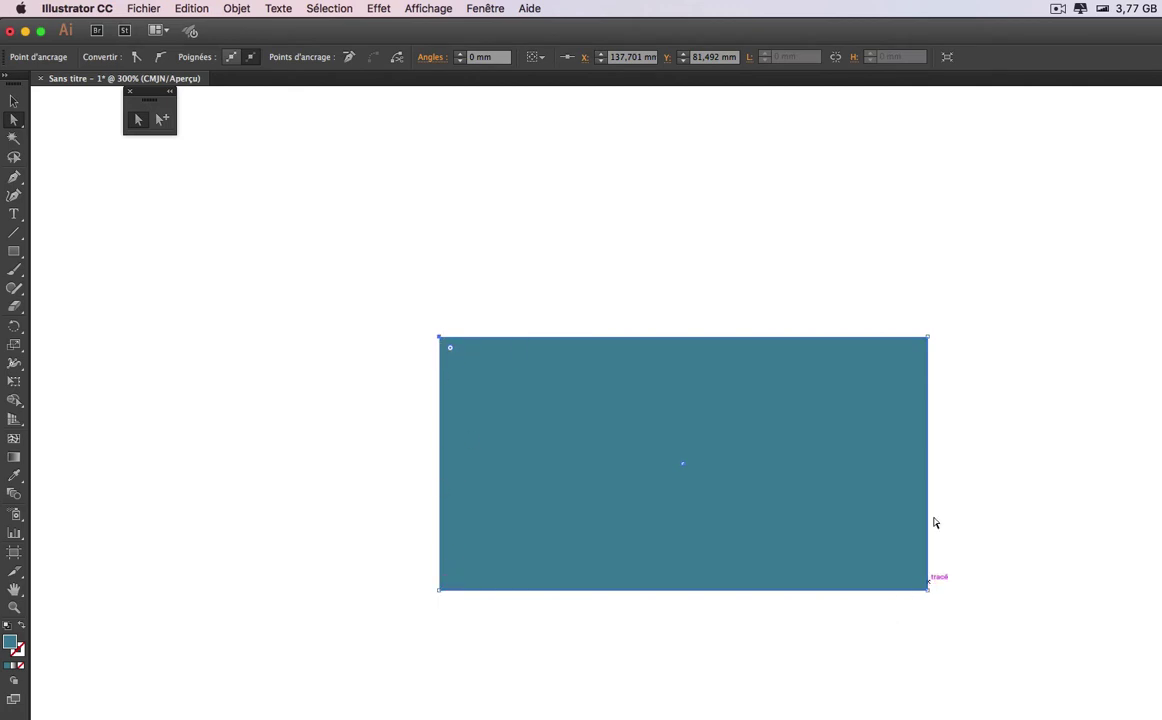
pyautogui.moveTo(440, 338); pyautogui.dragTo(612, 420)
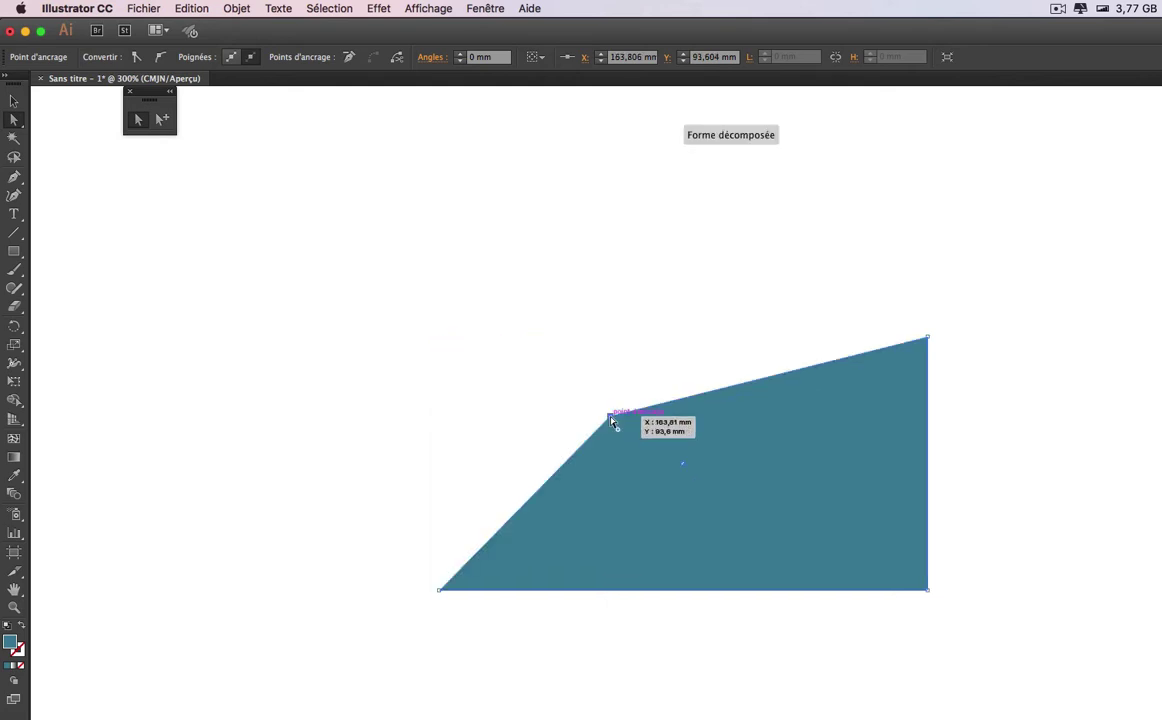
pyautogui.click(481, 371)
# Move the whole deformed shape with the Selection tool, up and left first, and back down and right.
pyautogui.click(14, 100)
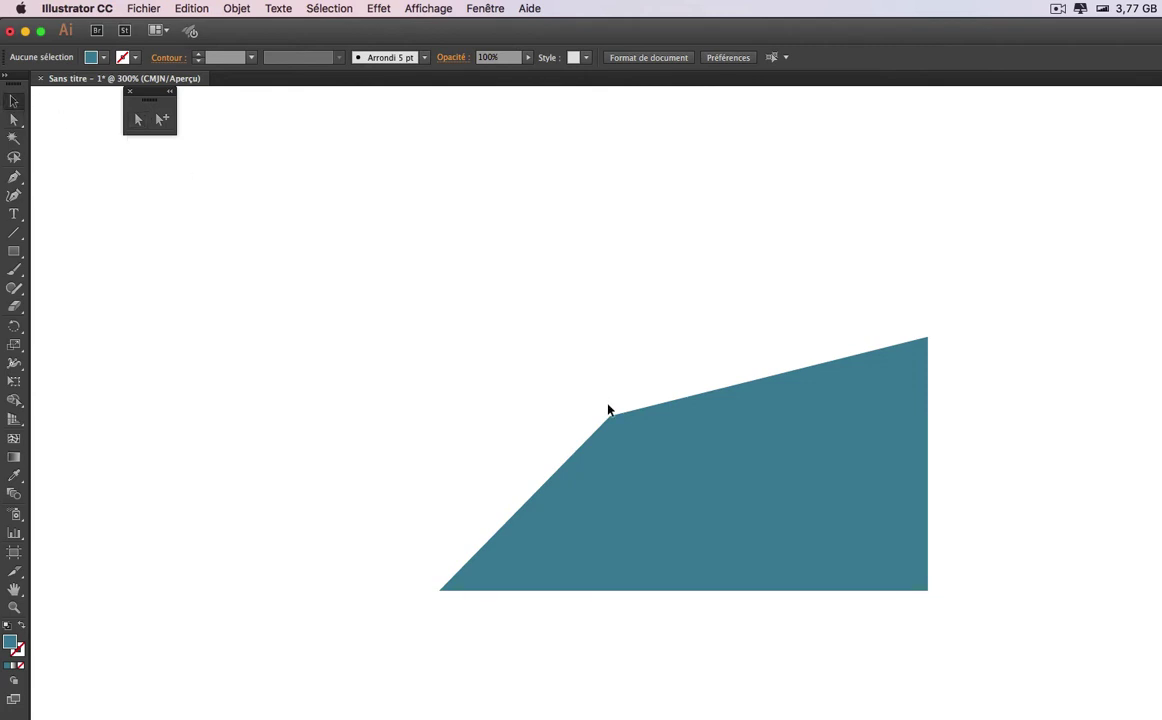
pyautogui.click(622, 428)
pyautogui.moveTo(628, 443); pyautogui.dragTo(495, 316)
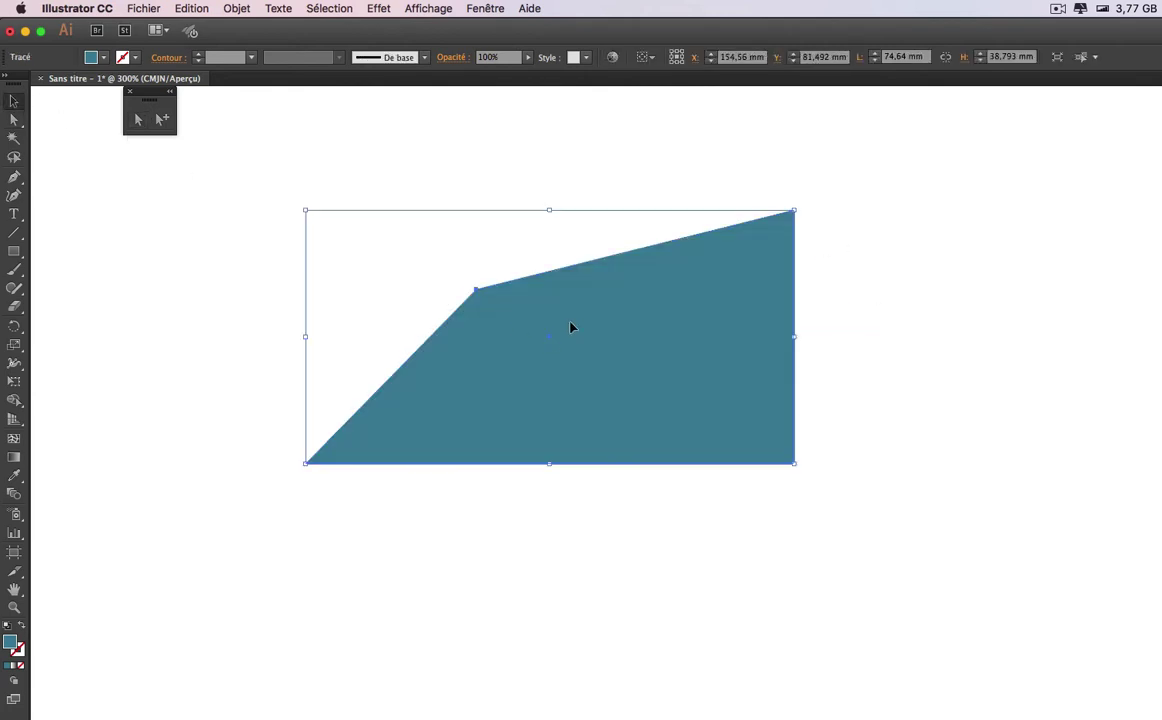
pyautogui.moveTo(571, 327); pyautogui.dragTo(709, 427)
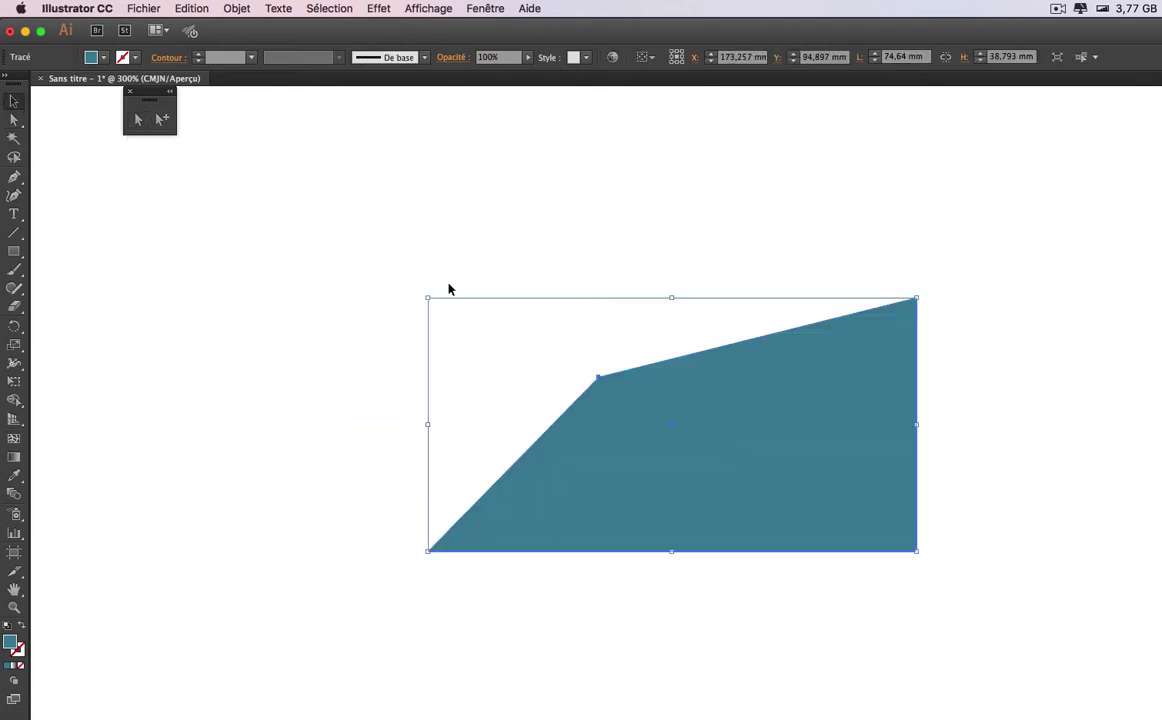
# Reactivate Direct Selection, deselect the shape, and undo its moves and the anchor point displacement.
pyautogui.click(13, 120)
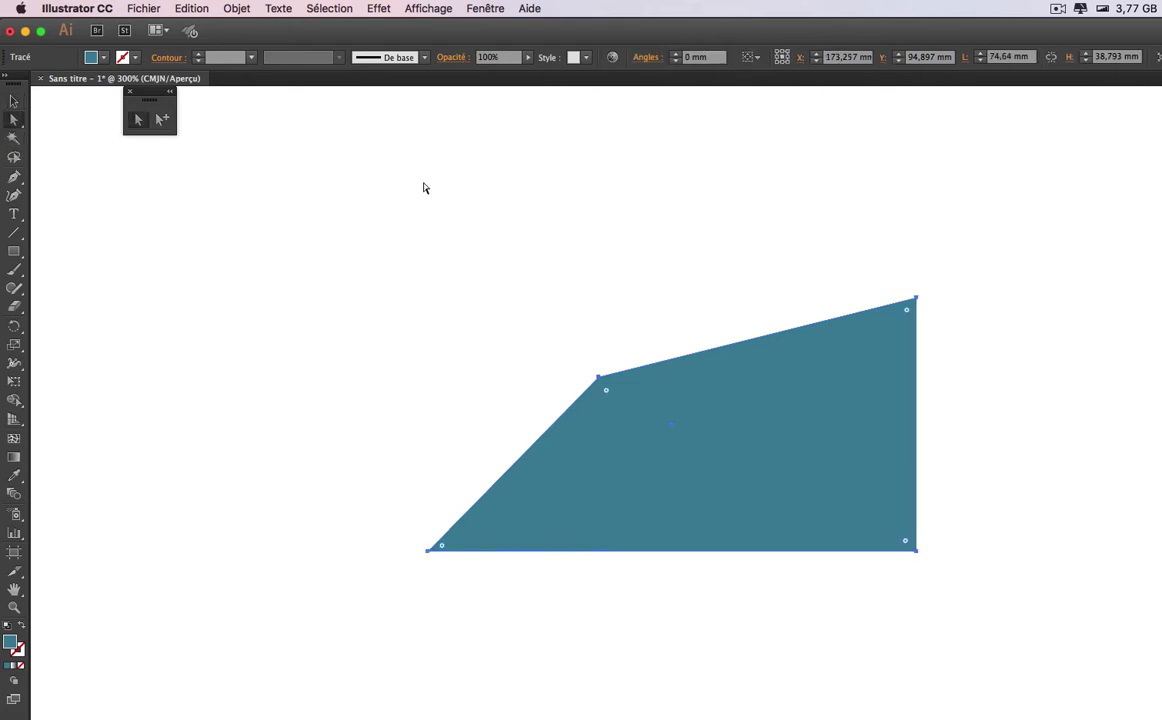
pyautogui.click(425, 187)
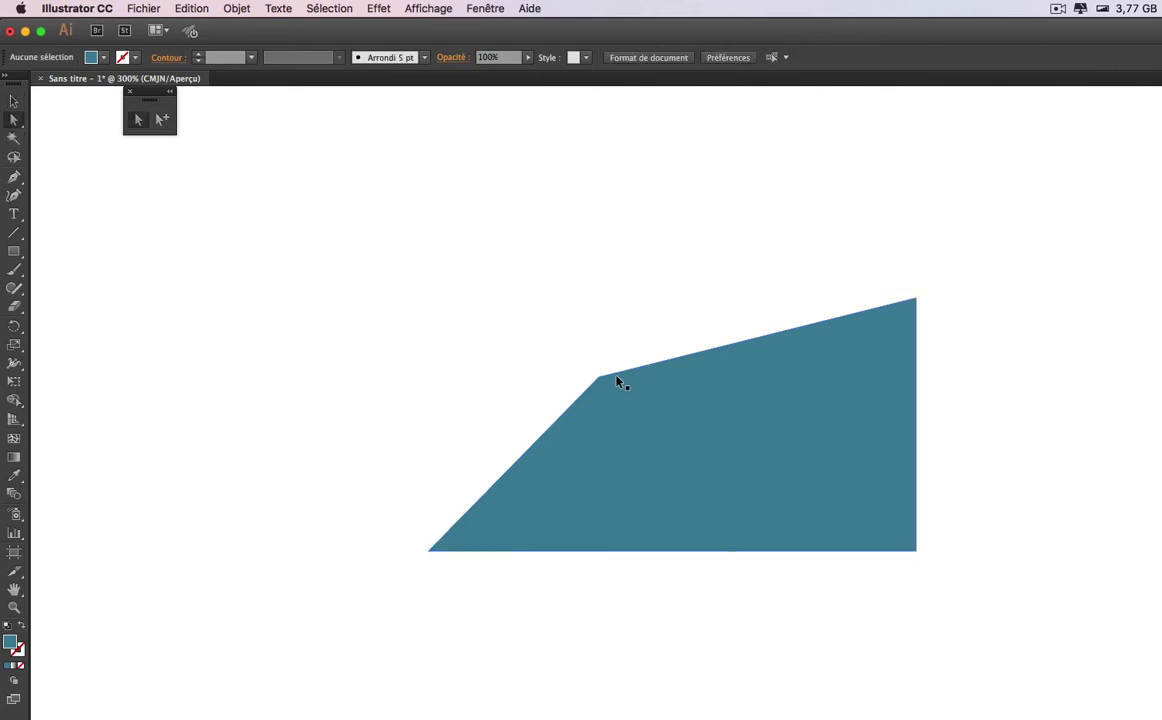
pyautogui.press('super+z')
pyautogui.press('super+z')
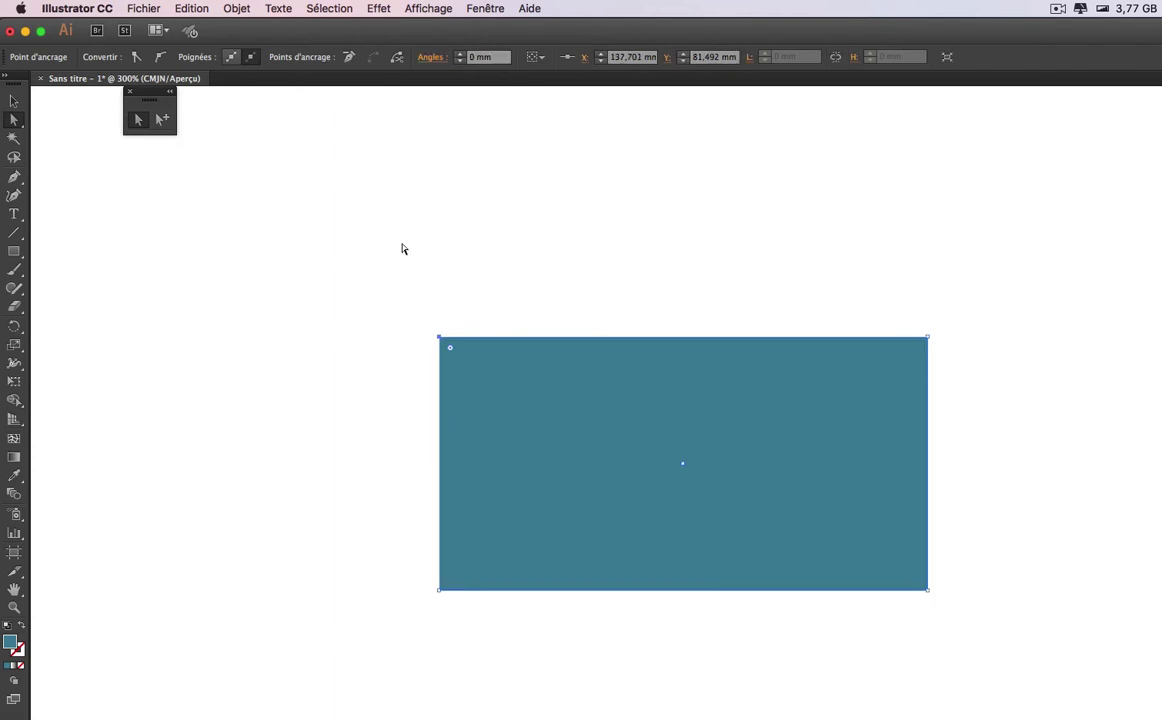
# Move the rectangle up and right with the Selection tool, and shrink it from its upper-right corner to about 51.9 × 25.2 mm.
pyautogui.click(13, 101)
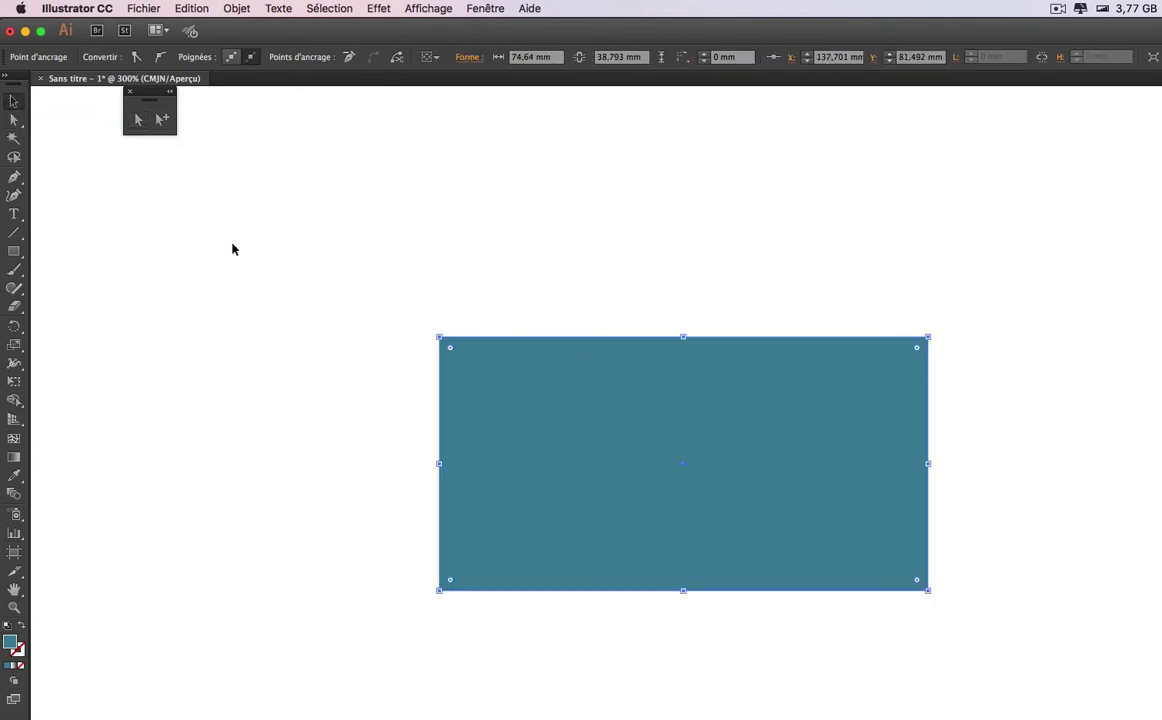
pyautogui.moveTo(798, 438); pyautogui.dragTo(848, 363)
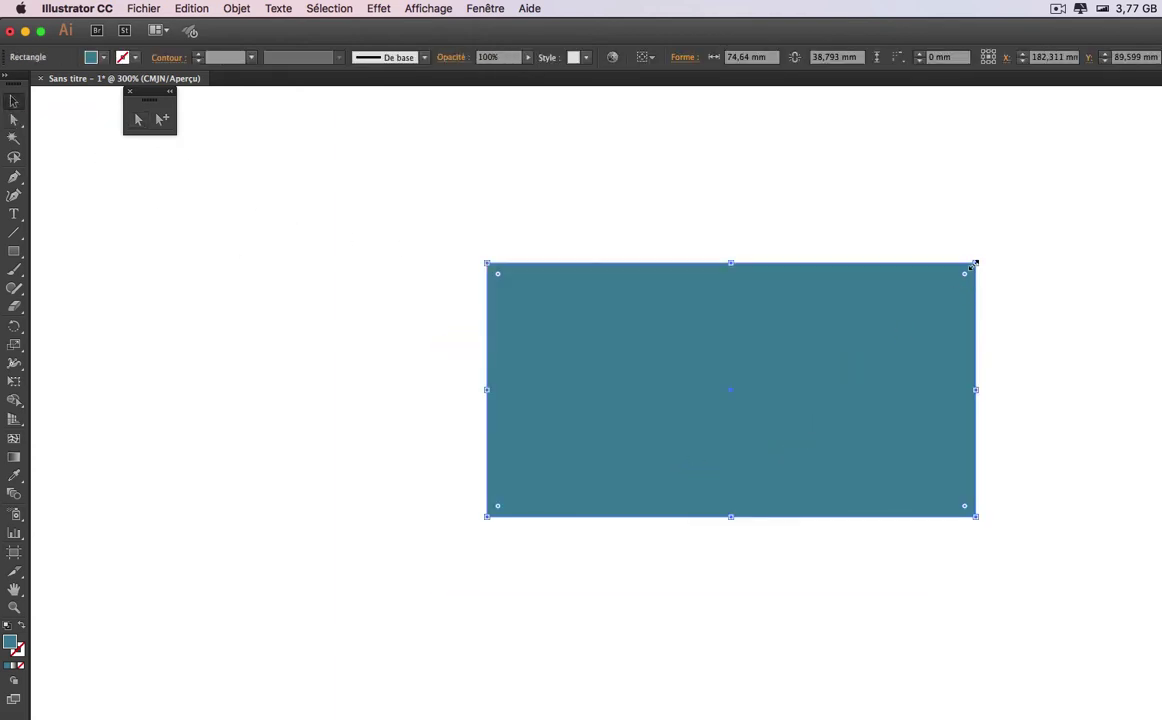
pyautogui.moveTo(975, 264); pyautogui.dragTo(843, 366)
# Select the rectangle's two right anchor points with Direct Selection and move them together up and left.
pyautogui.click(14, 119)
pyautogui.click(755, 332)
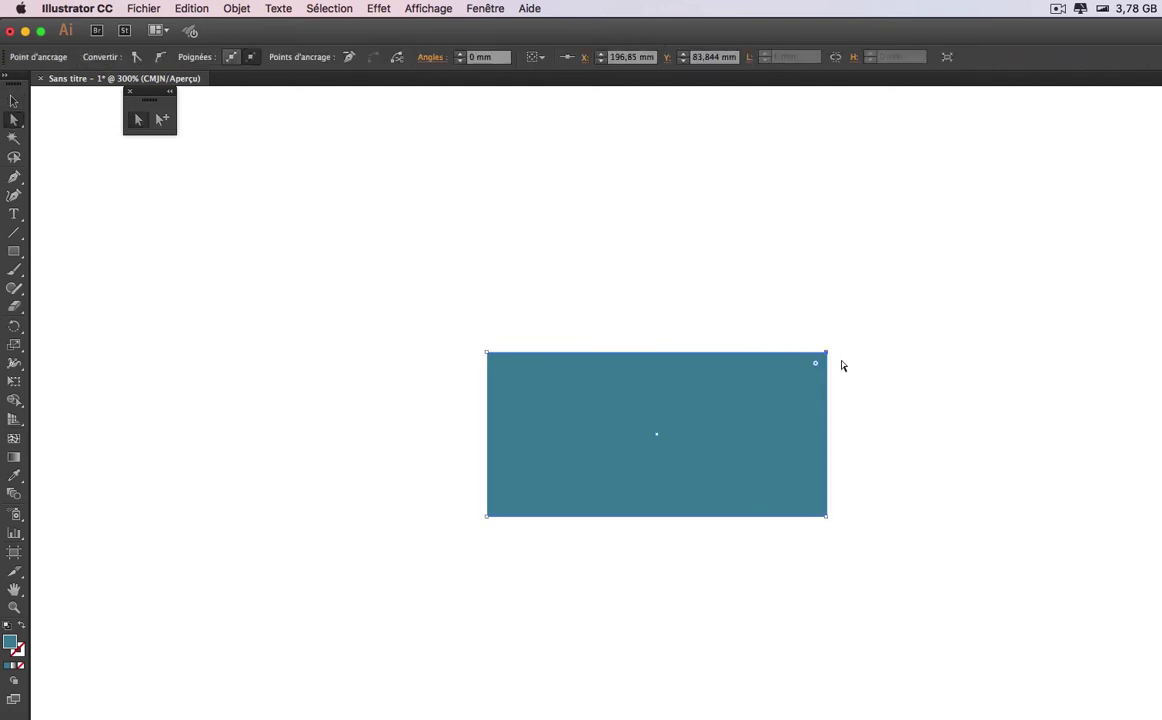
pyautogui.keyDown('shift'); pyautogui.click(827, 517); pyautogui.keyUp('shift')
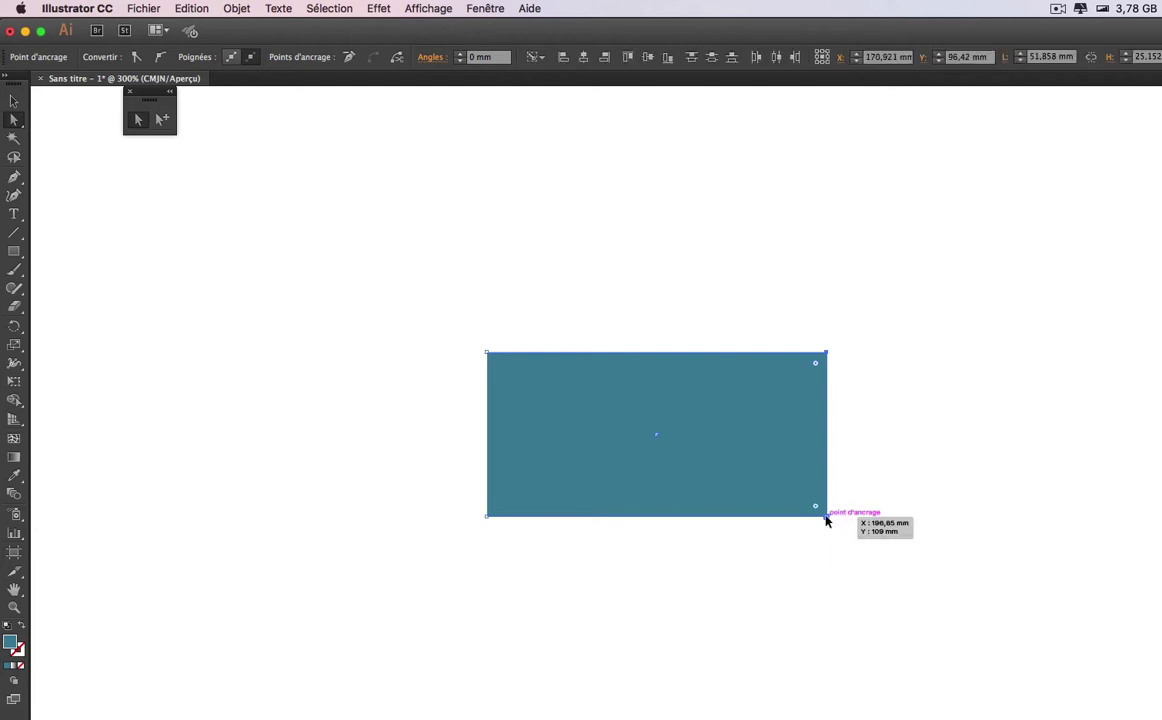
pyautogui.moveTo(827, 519); pyautogui.dragTo(760, 411)
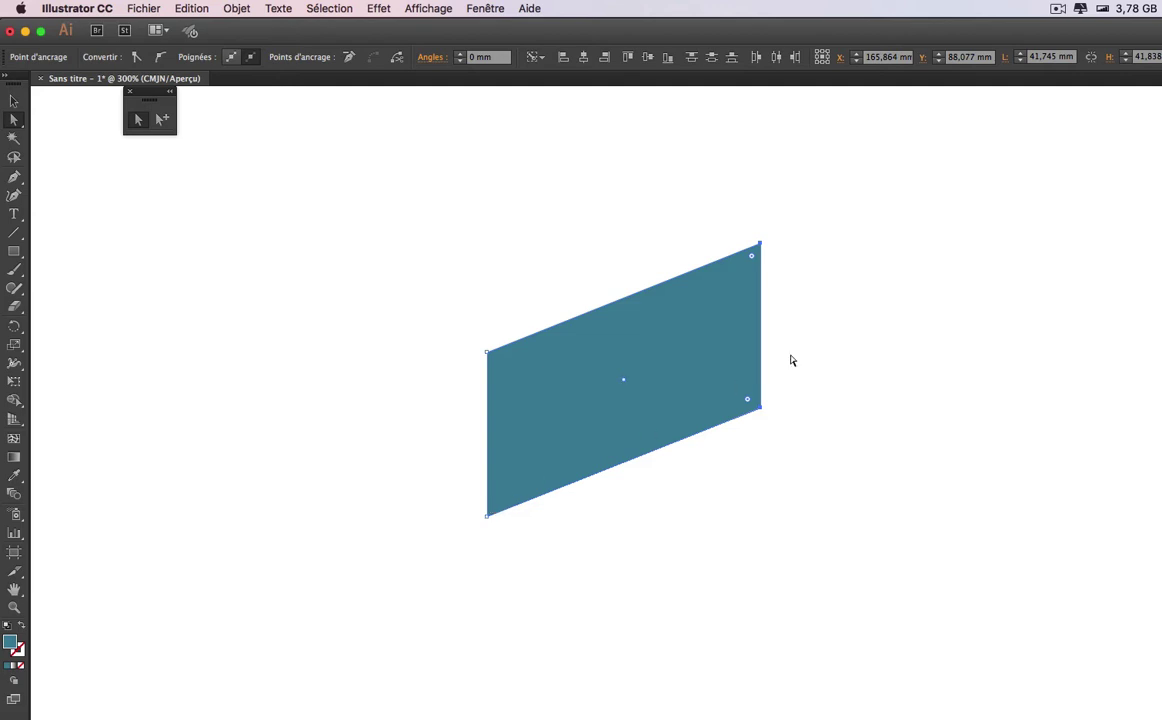
# Undo the displacement of the two right anchor points and deselect the rectangle.
pyautogui.hotkey('ctrl', 'z')
pyautogui.hotkey('ctrl', 'z')
pyautogui.click(822, 311)
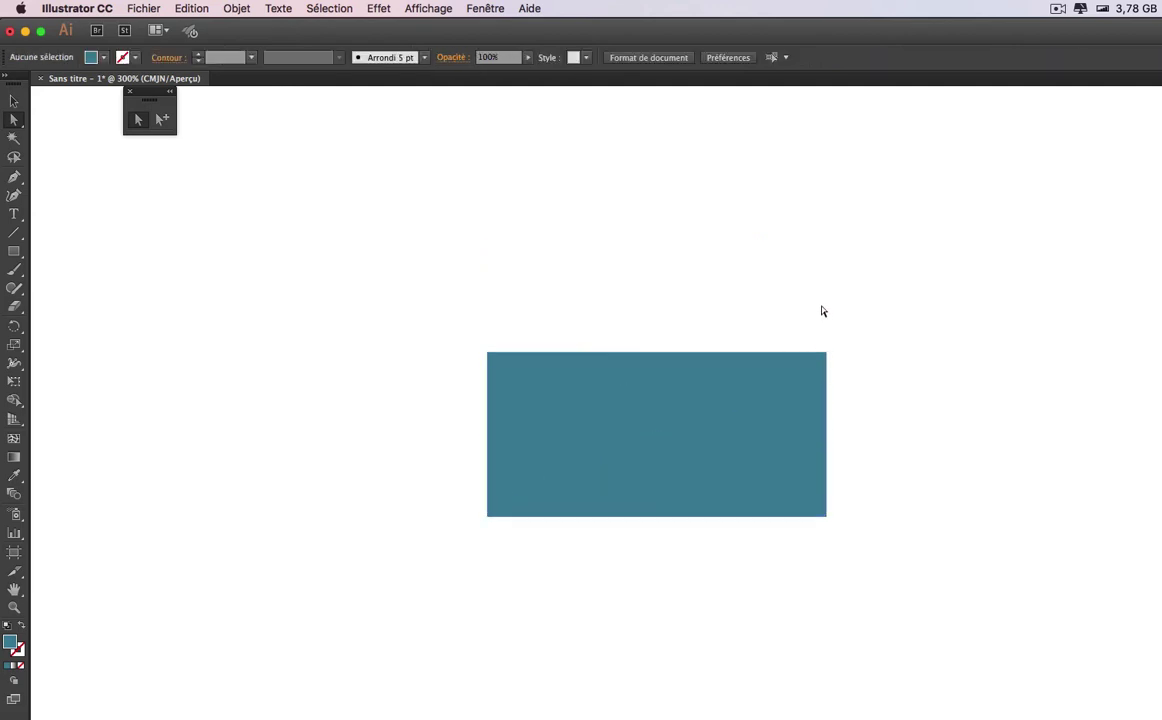
# Move only the rectangle's upper edge down and left with Direct Selection, undo the move, and deselect the shape.
pyautogui.click(691, 354)
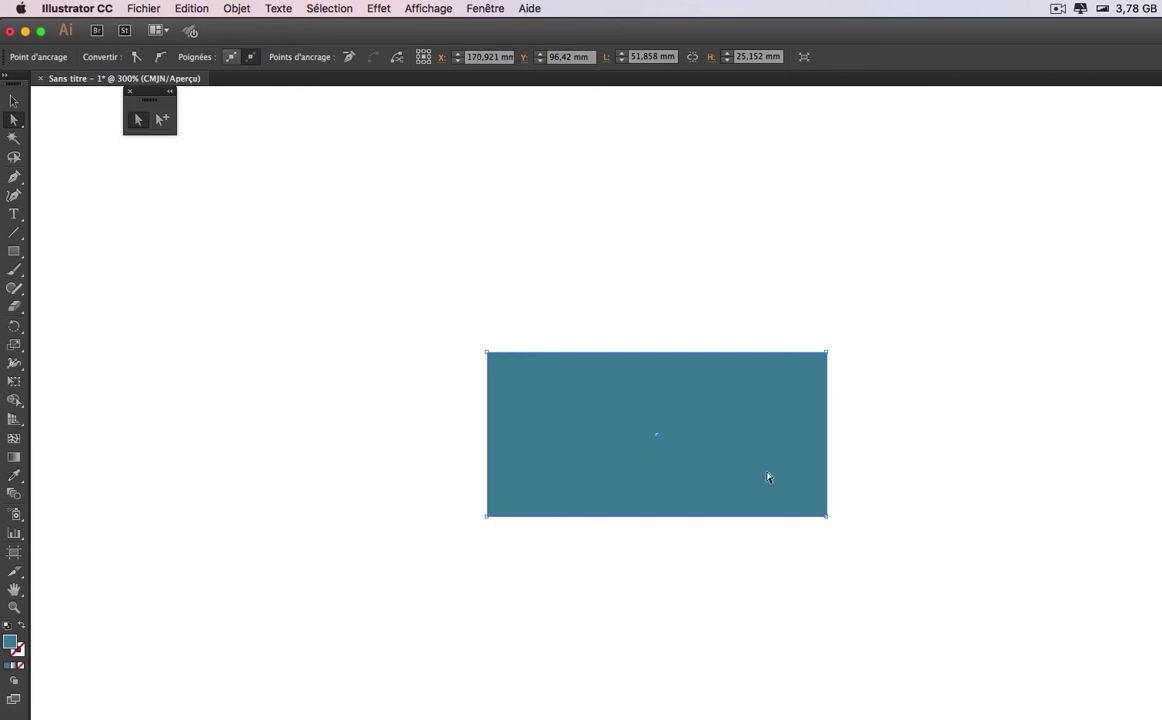
pyautogui.moveTo(739, 356); pyautogui.dragTo(474, 412)
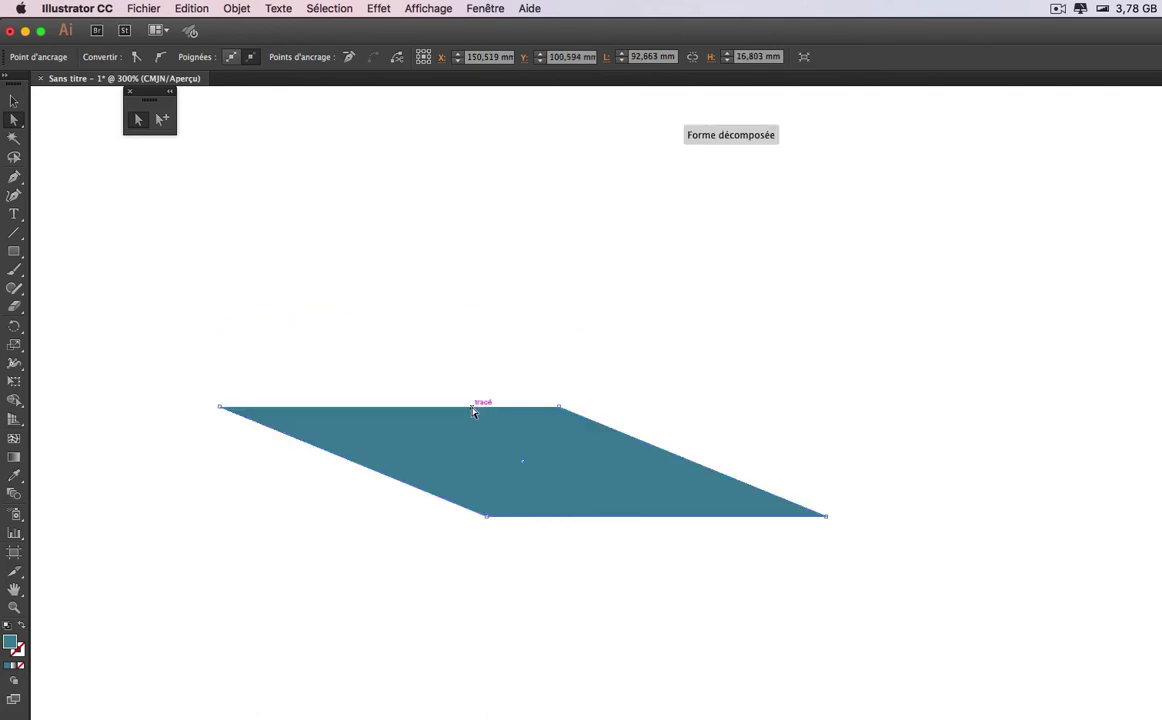
pyautogui.press('super+z')
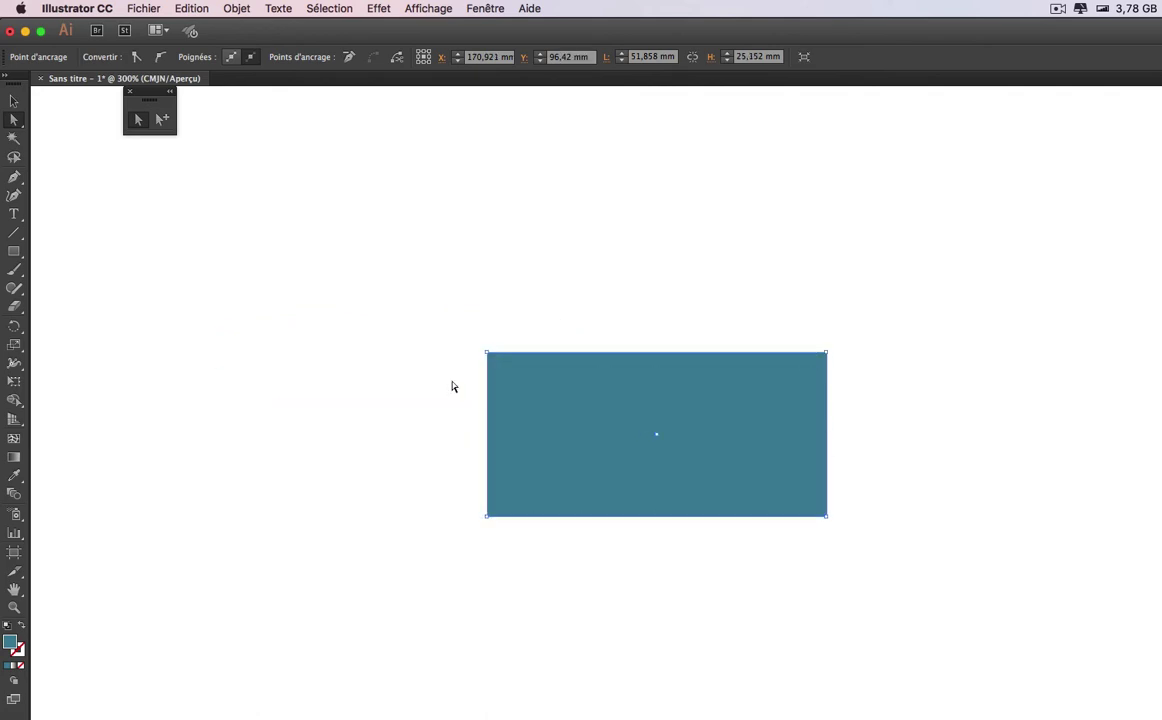
pyautogui.click(407, 340)
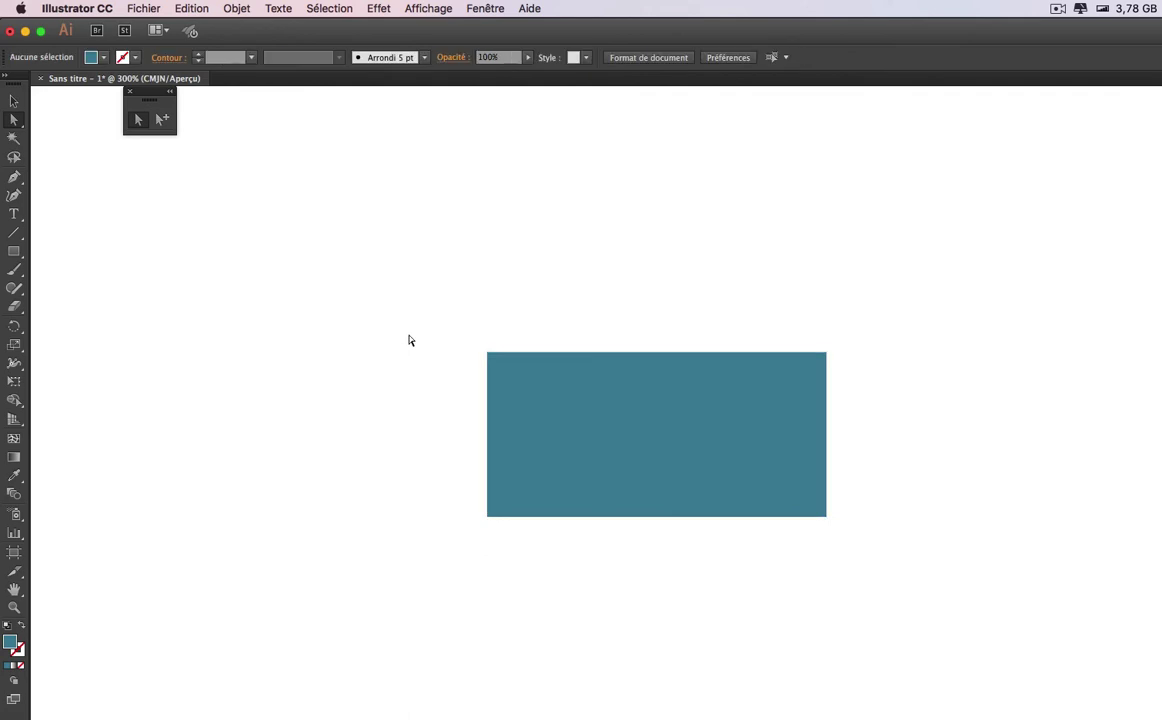
# Draw a square about 35.6 mm wide overlapping the teal rectangle's right end, and fill it with red.
pyautogui.click(14, 251)
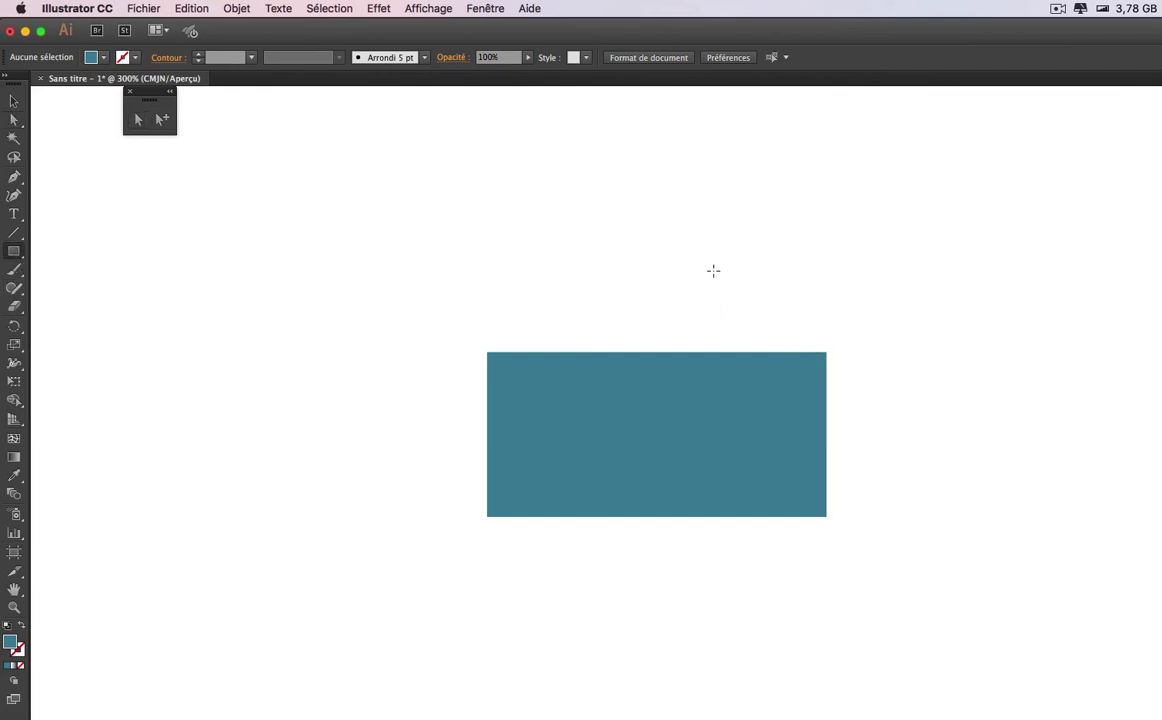
pyautogui.moveTo(713, 270); pyautogui.dragTo(946, 503)
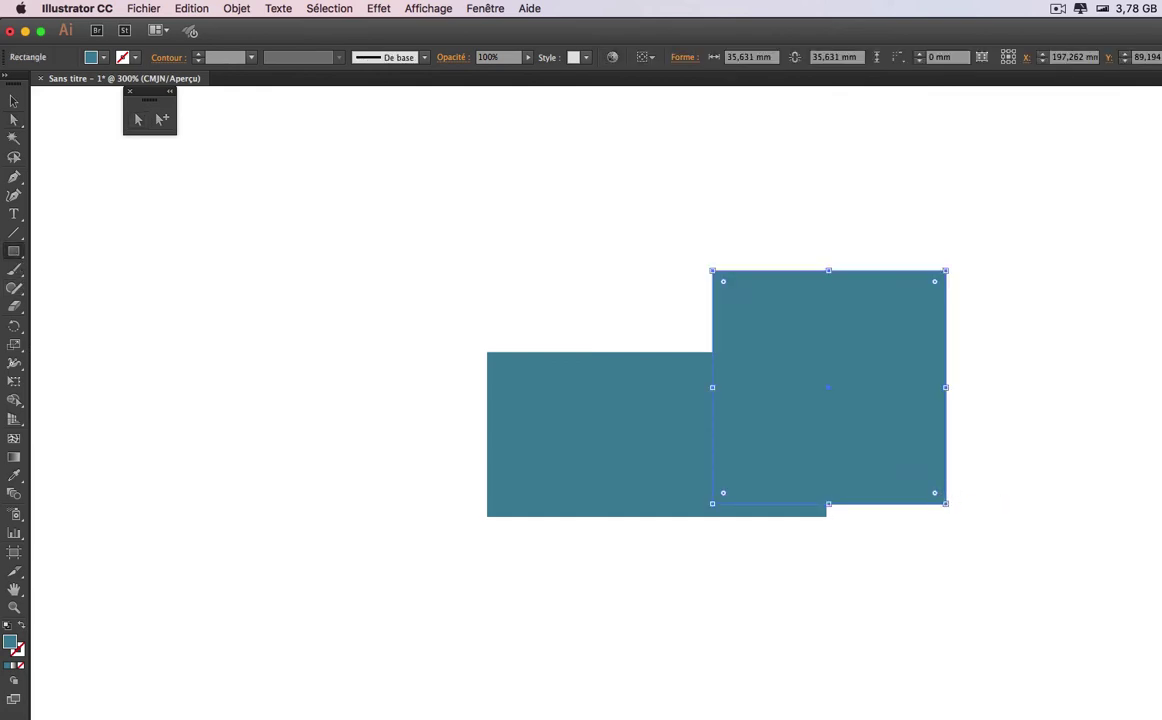
pyautogui.click(14, 101)
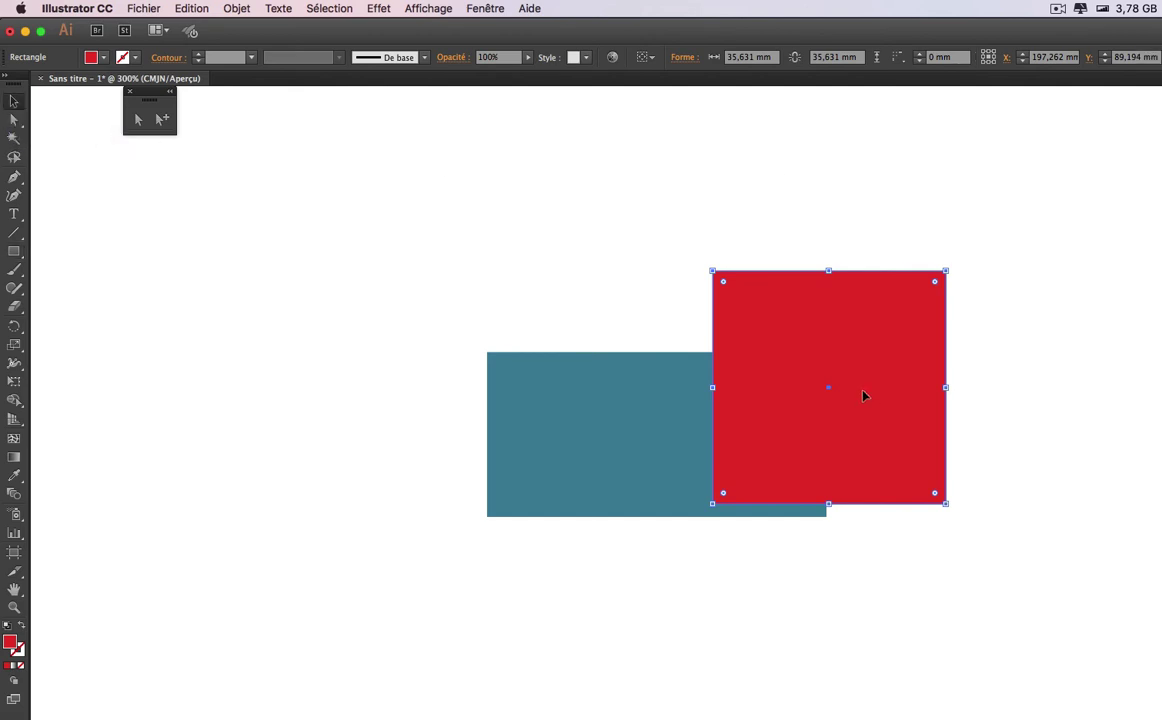
# Duplicate the red square to the left, resize the copy to about 17.8 × 20.9 mm, and place it over the teal rectangle's lower-left corner.
pyautogui.moveTo(845, 350); pyautogui.dragTo(409, 320)
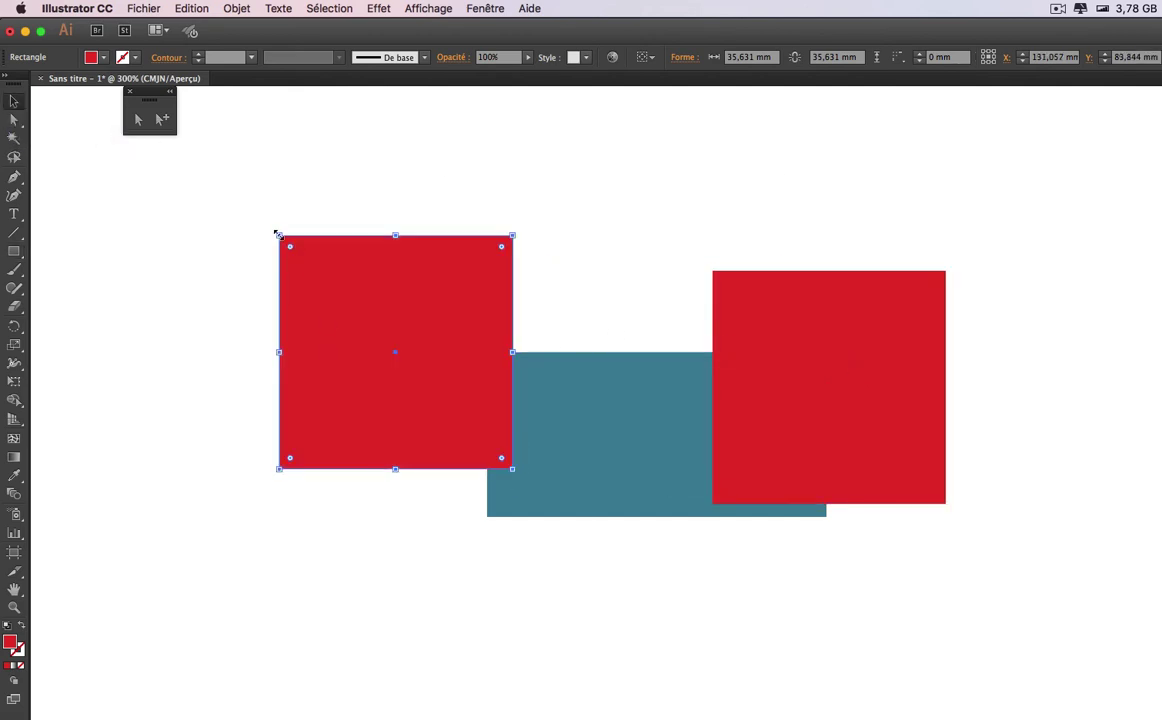
pyautogui.moveTo(279, 236); pyautogui.dragTo(397, 332)
pyautogui.moveTo(427, 403); pyautogui.dragTo(501, 493)
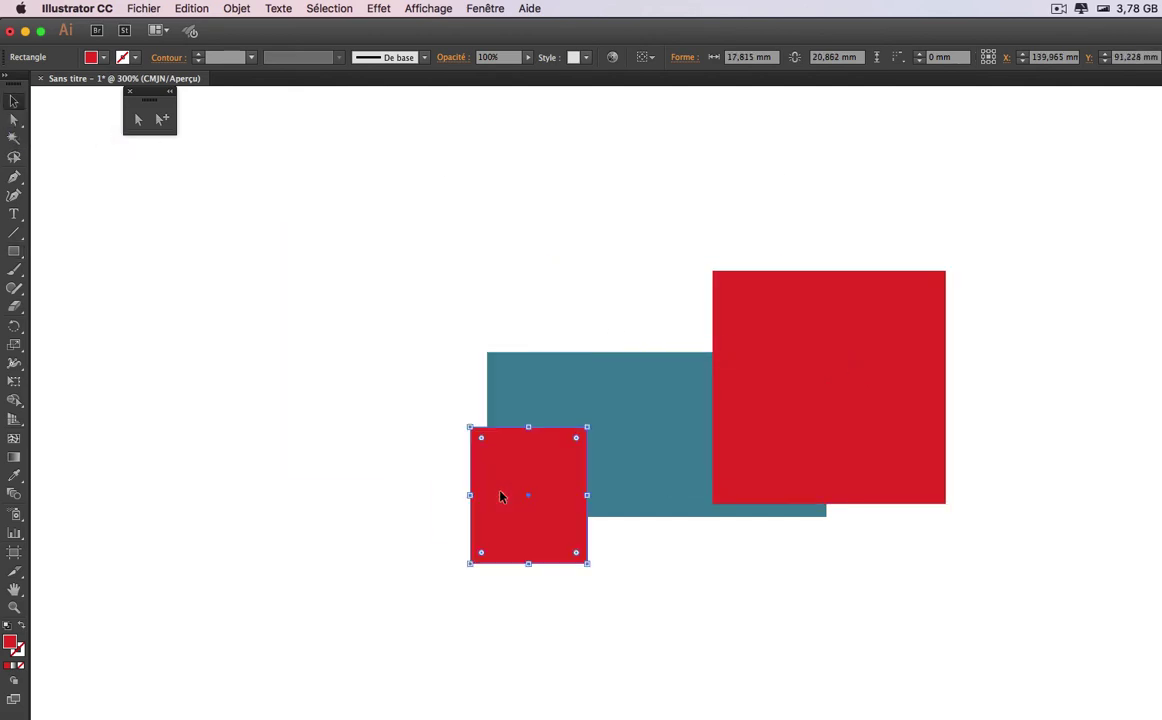
# Select all three shapes, move them together to the right, centred at about X 194.9 mm, Y 93.1 mm, and deselect everything.
pyautogui.moveTo(389, 195); pyautogui.dragTo(988, 603)
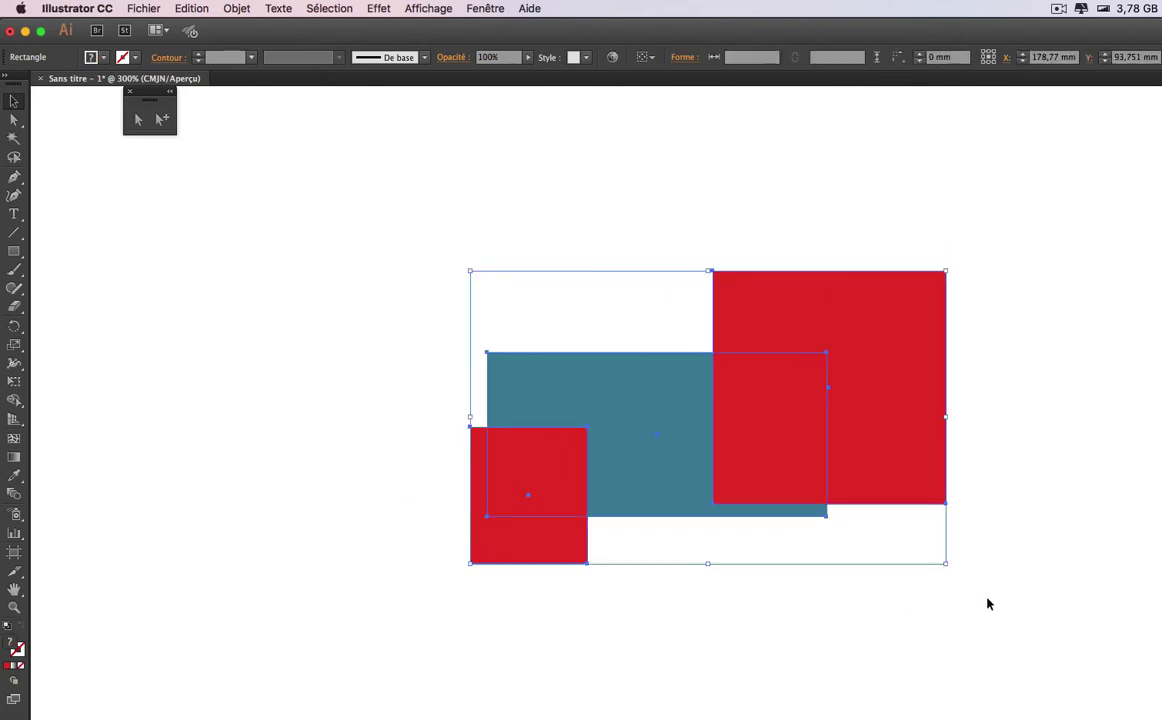
pyautogui.click(620, 233)
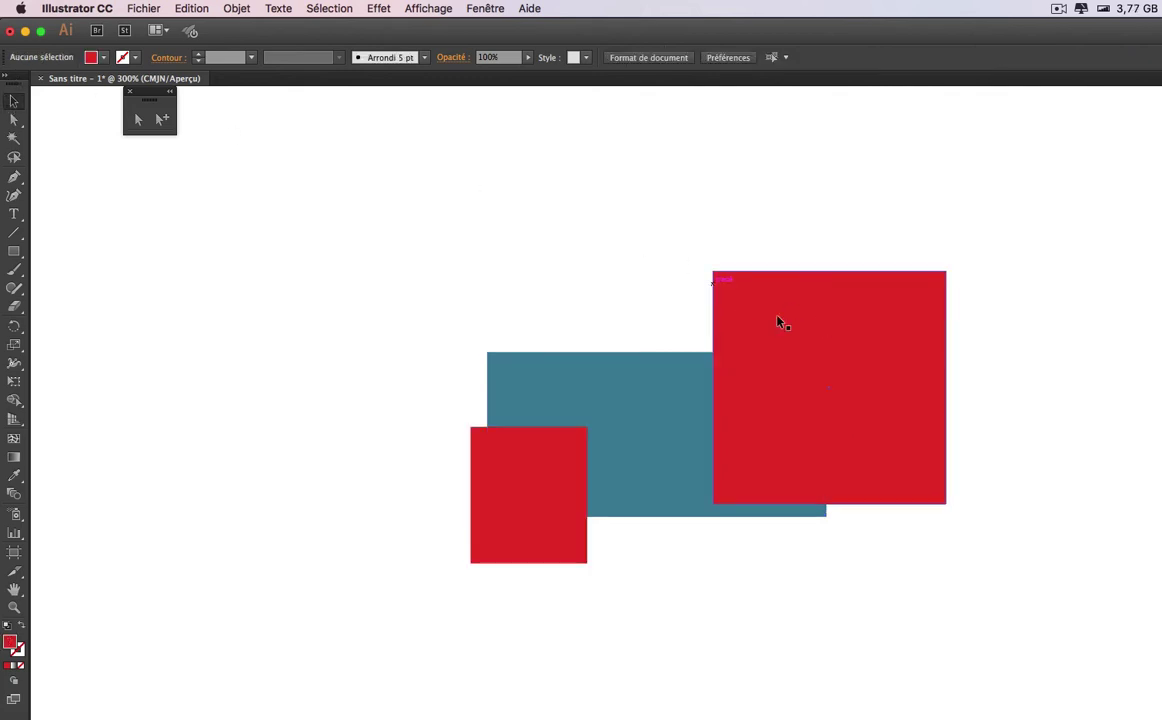
pyautogui.press('super+a')
pyautogui.moveTo(853, 311); pyautogui.dragTo(967, 322)
pyautogui.press('shift+super+a')
pyautogui.press('super+a')
pyautogui.press('shift+super+a')
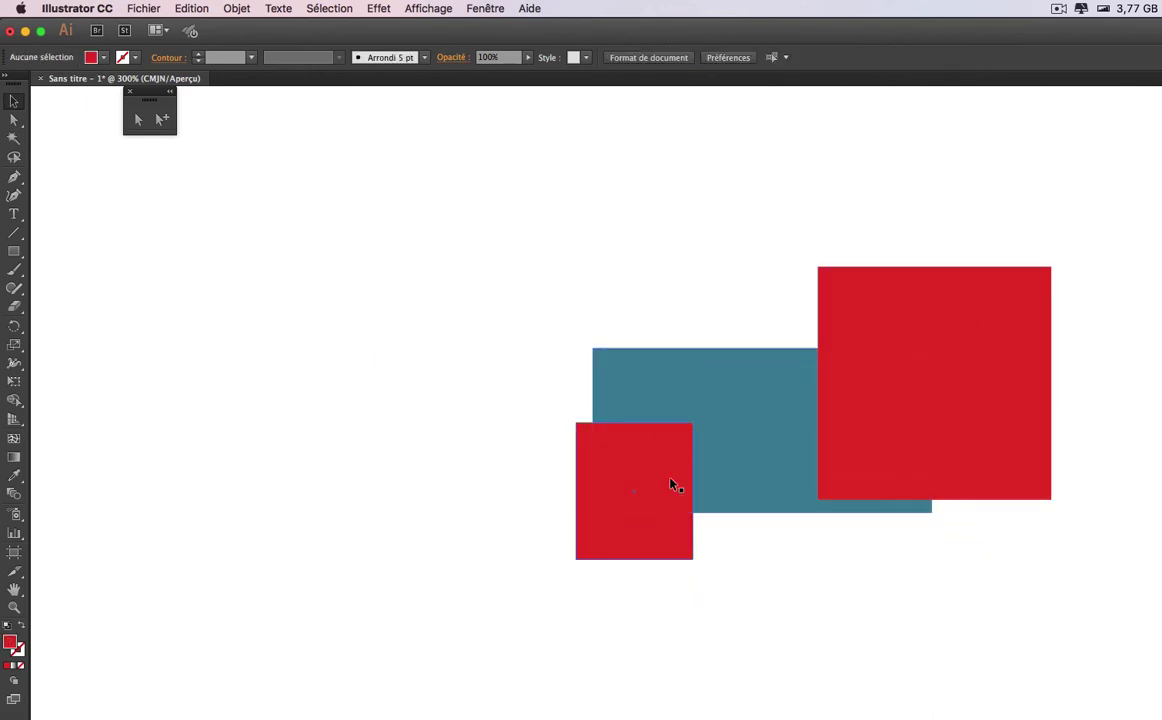
# Select only the small red rectangle with the Group Selection tool, move it right over the teal rectangle's lower edge, and deselect it.
pyautogui.click(630, 481)
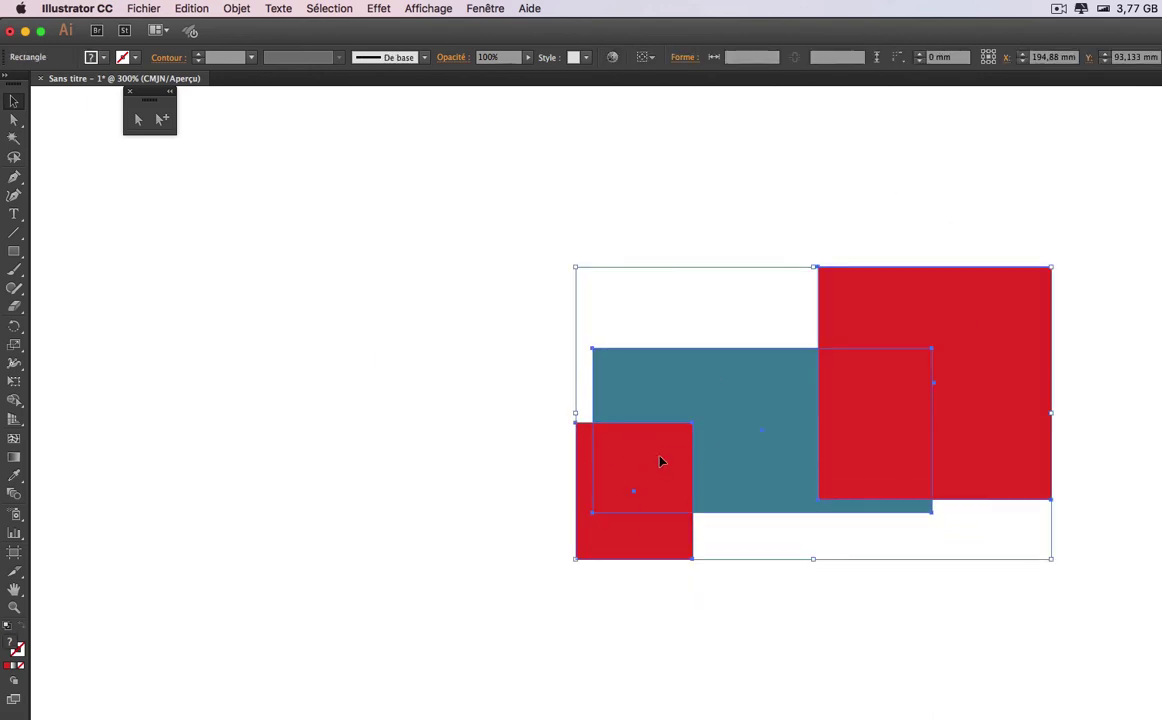
pyautogui.click(163, 121)
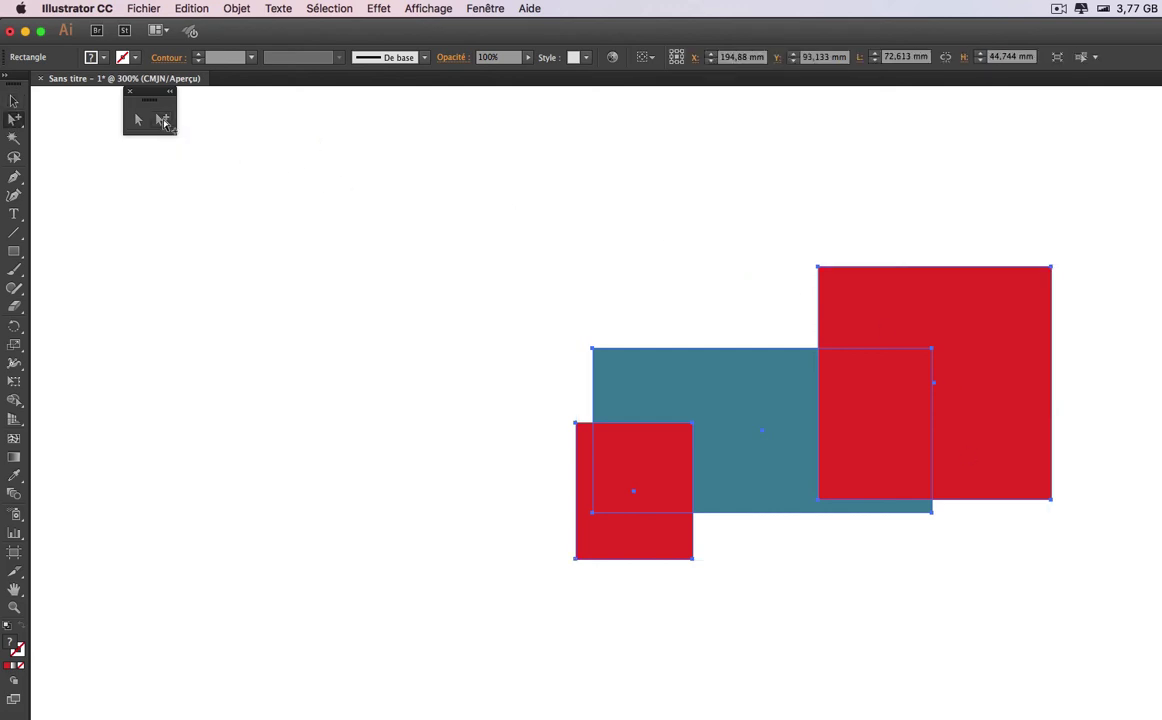
pyautogui.click(363, 176)
pyautogui.click(660, 469)
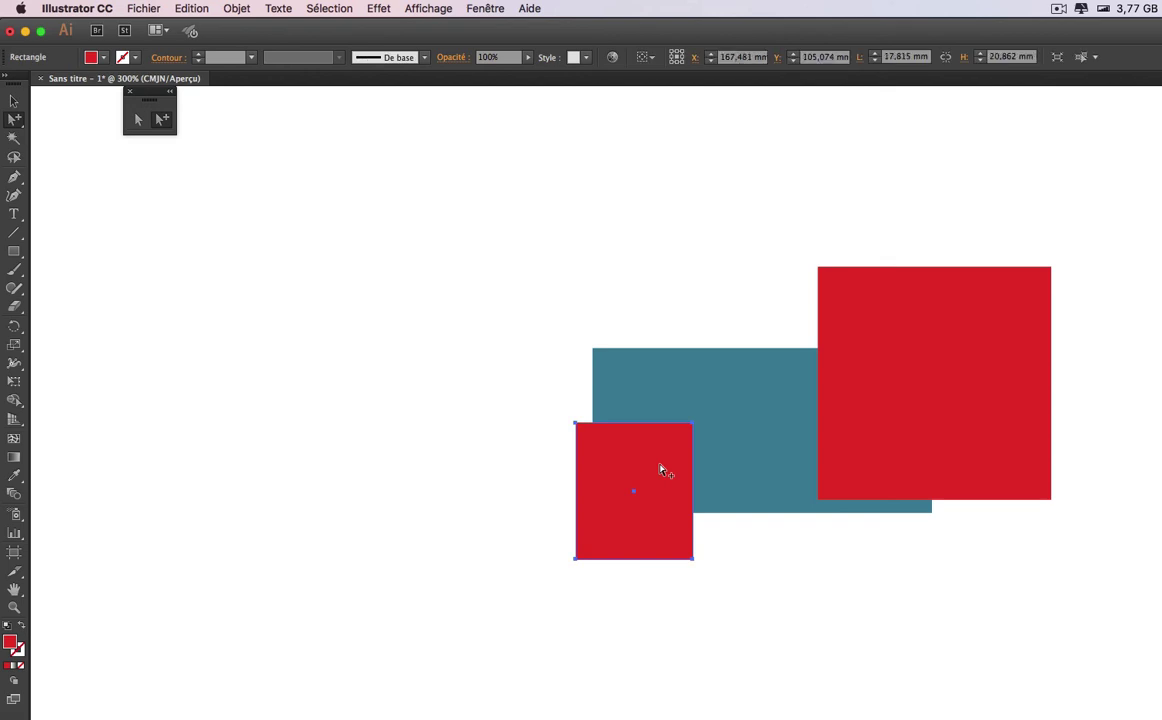
pyautogui.moveTo(659, 467); pyautogui.dragTo(742, 470)
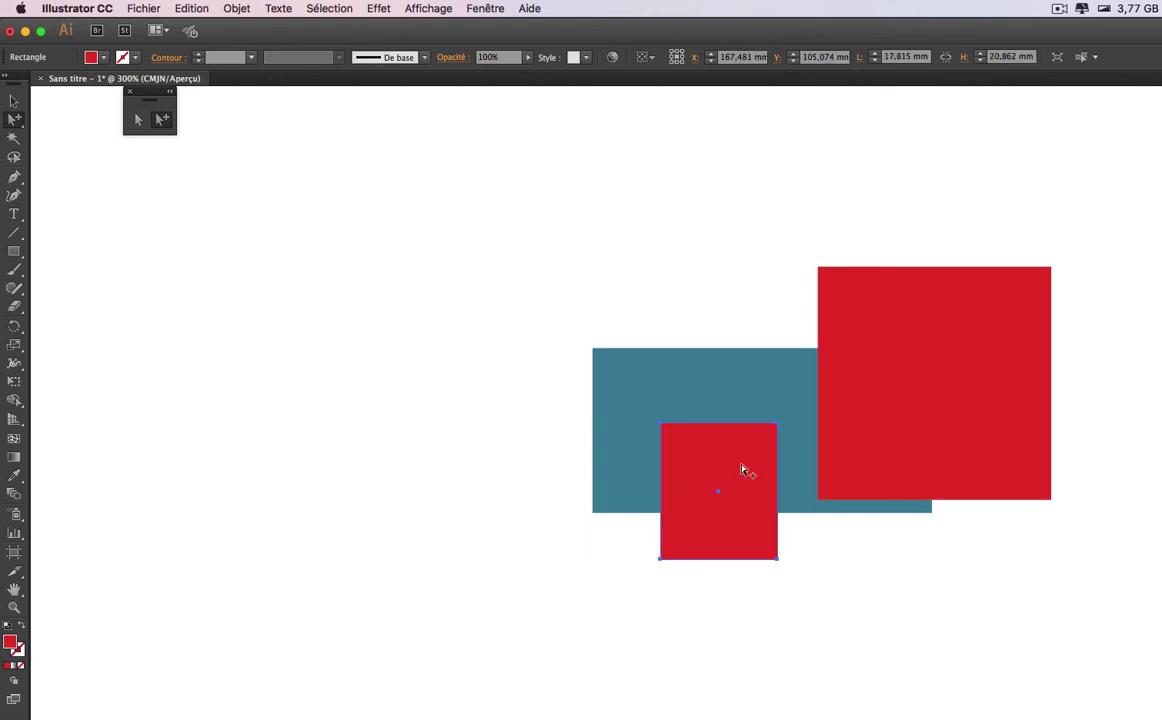
pyautogui.click(466, 424)
# Return to the Selection tool, select all three shapes, and deselect them.
pyautogui.click(14, 101)
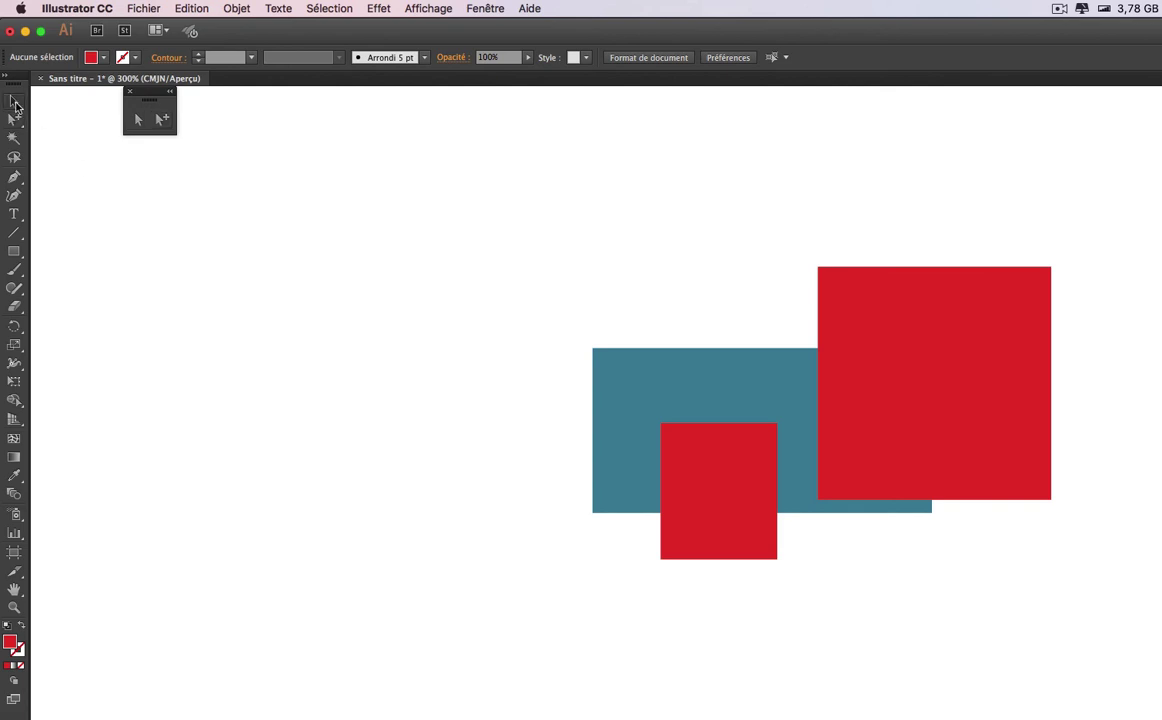
pyautogui.press('super+a')
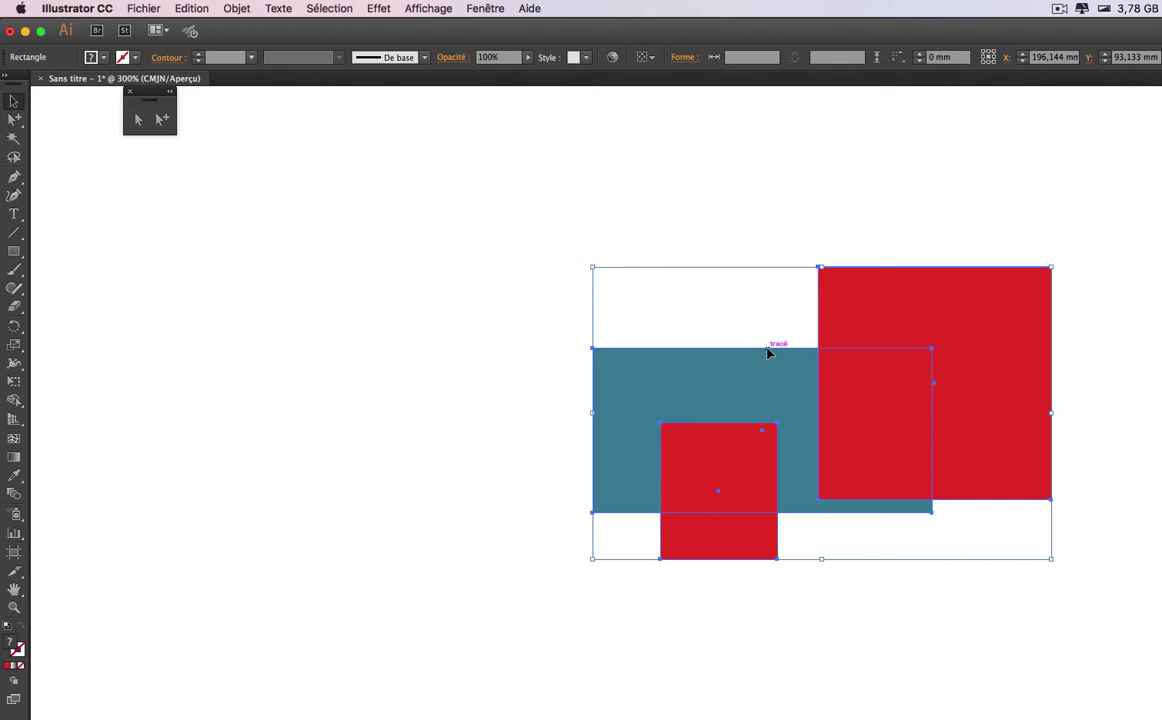
pyautogui.click(475, 325)
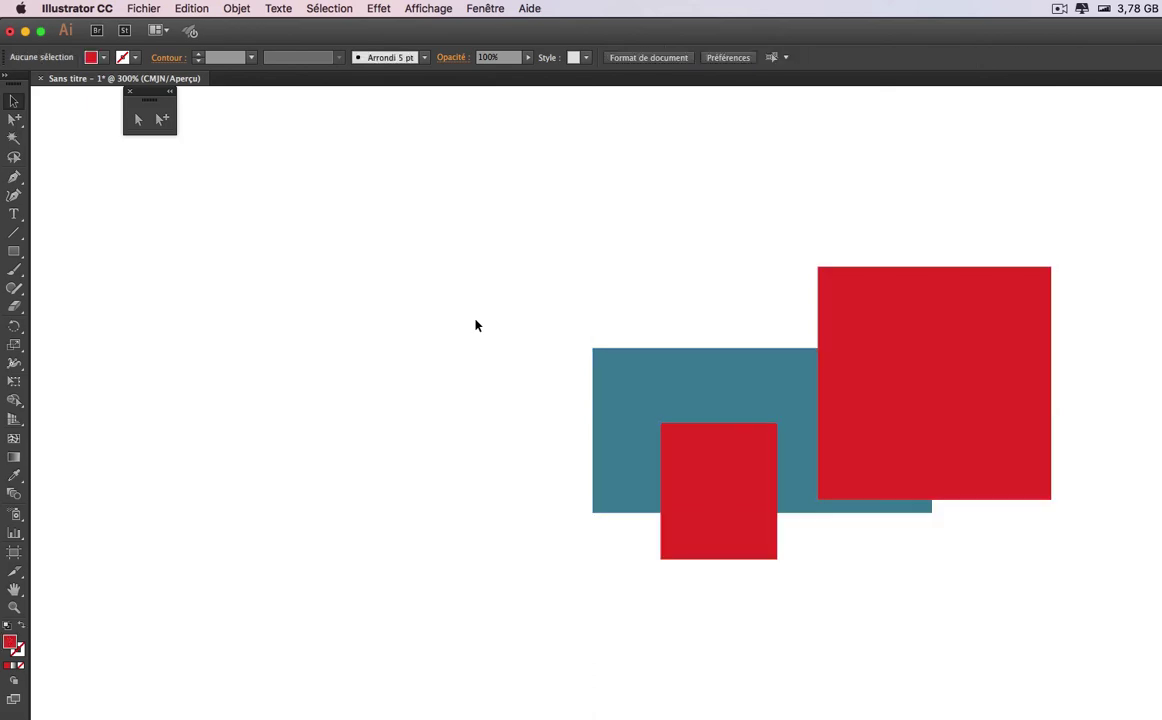